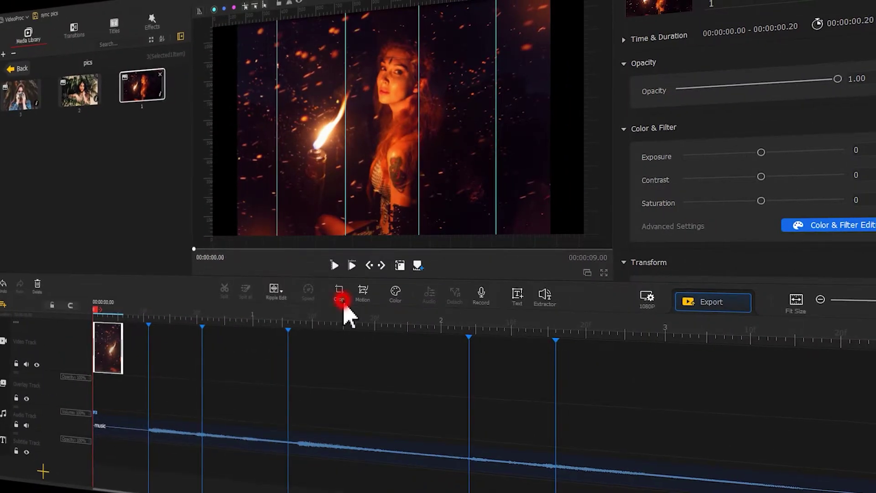
# Step: Crop the first picture to a 384-pixel-wide strip aligned to its left edge
pyautogui.click(341, 297)
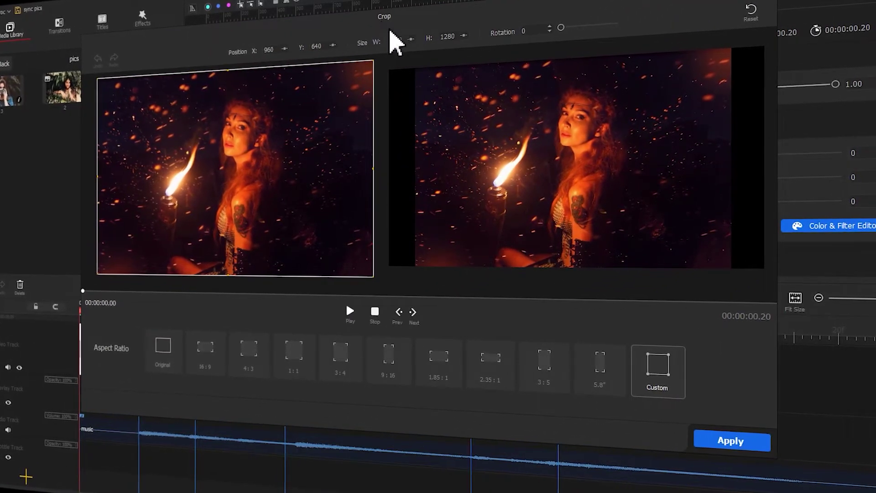
pyautogui.doubleClick(394, 40)
pyautogui.write('384')
pyautogui.press('Return')
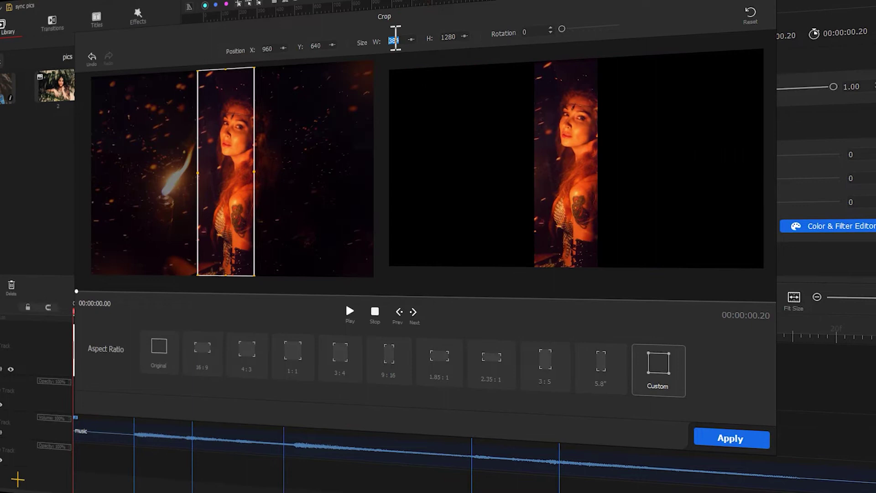
pyautogui.moveTo(242, 112); pyautogui.dragTo(130, 132)
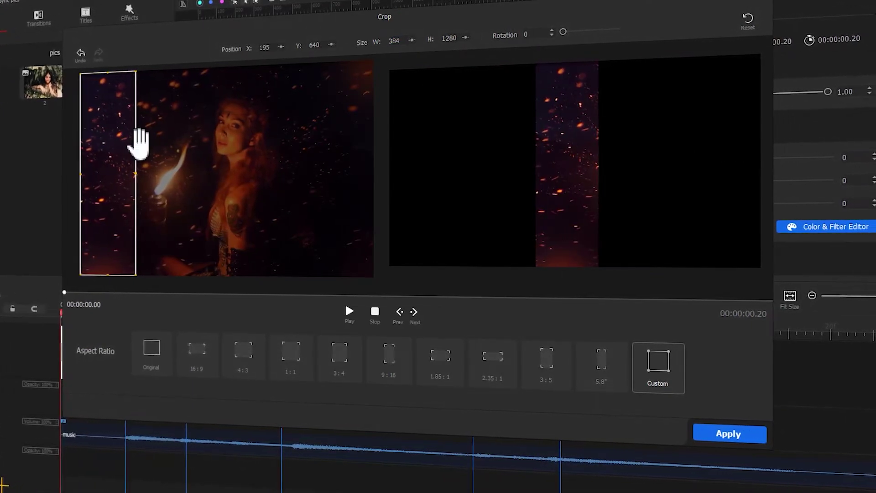
pyautogui.click(749, 435)
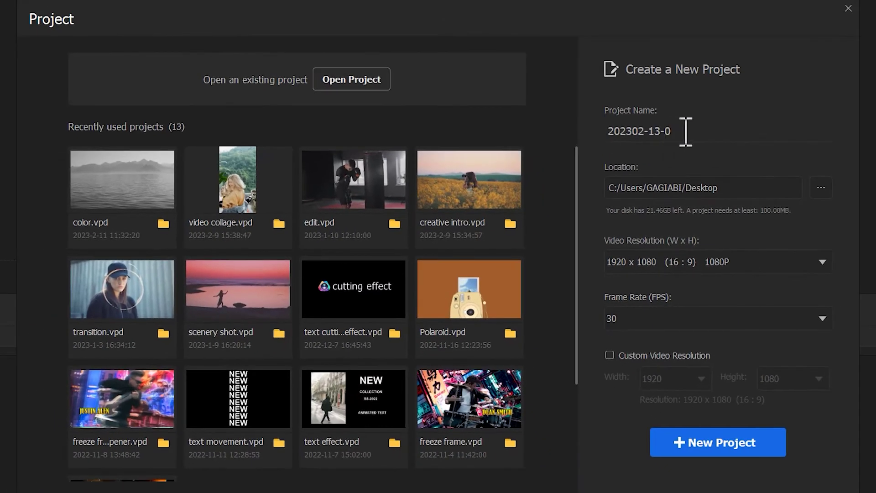
# Step: Create a new project named 'sync pics'
pyautogui.click(686, 132)
pyautogui.write('sync pics')
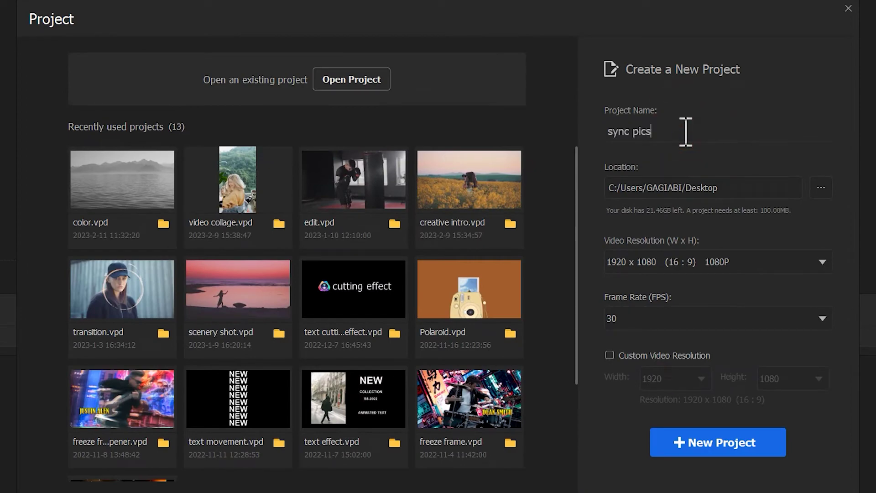
pyautogui.click(699, 441)
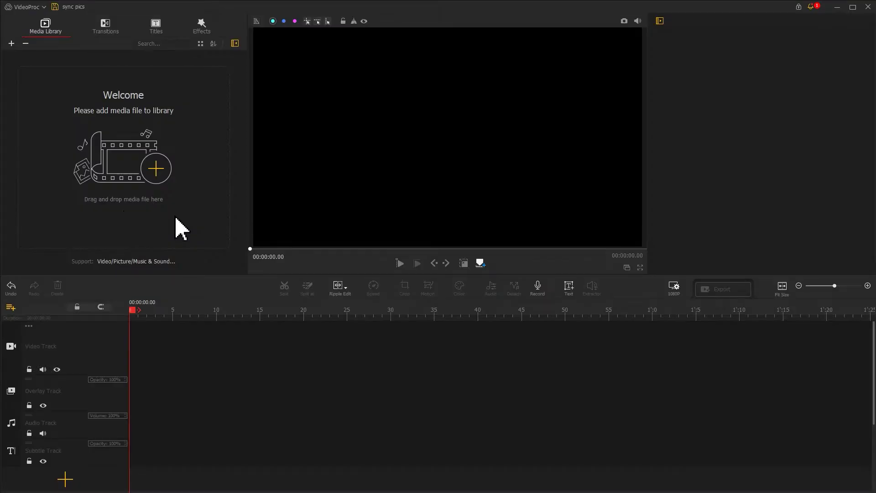
# Step: Import pictures 1, 2, 3 and the music file from the pics folder
pyautogui.click(159, 174)
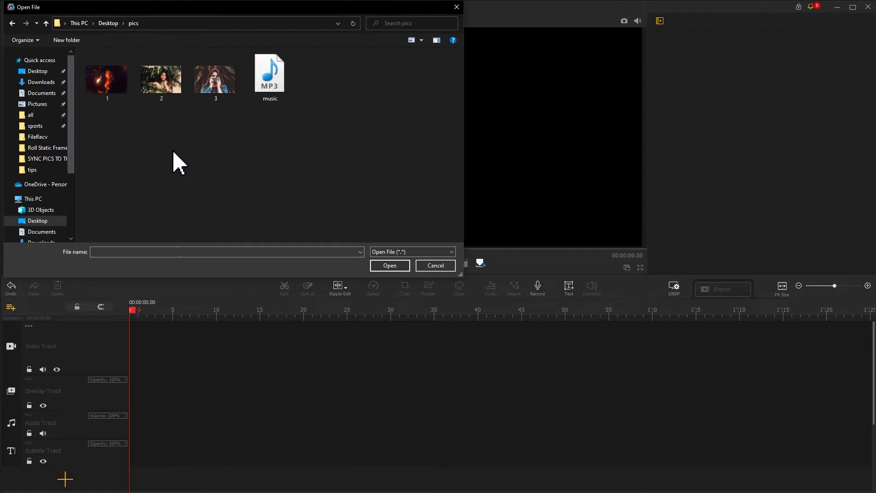
pyautogui.moveTo(119, 114); pyautogui.dragTo(276, 112)
pyautogui.click(380, 267)
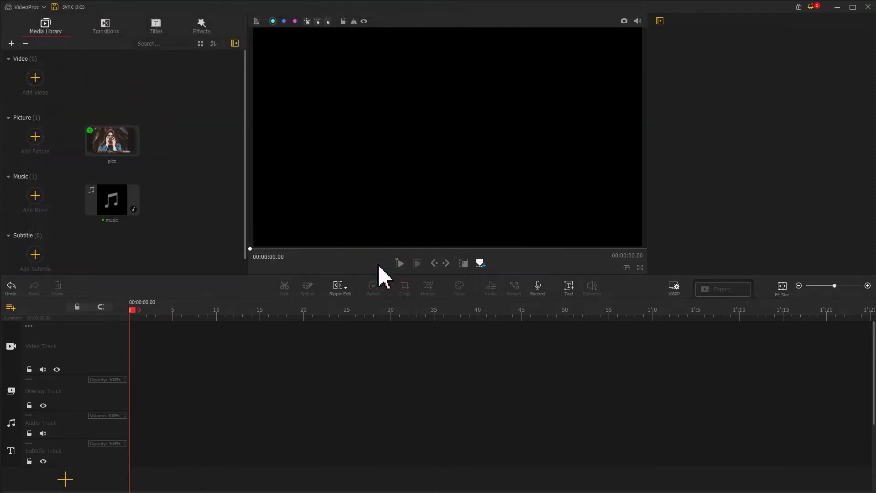
# Step: Put the music on the audio track and trim it to exactly 9 seconds
pyautogui.moveTo(120, 210); pyautogui.dragTo(132, 426)
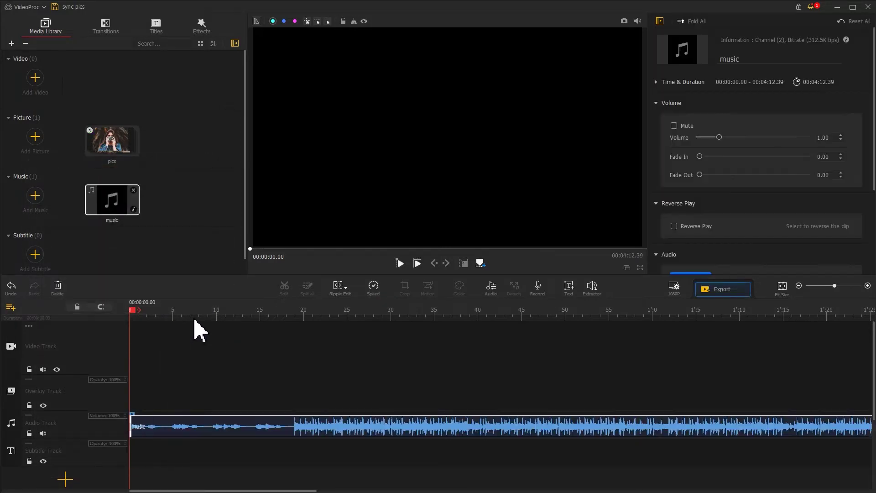
pyautogui.scroll(-3, 146, 313)
pyautogui.moveTo(815, 426); pyautogui.dragTo(423, 393)
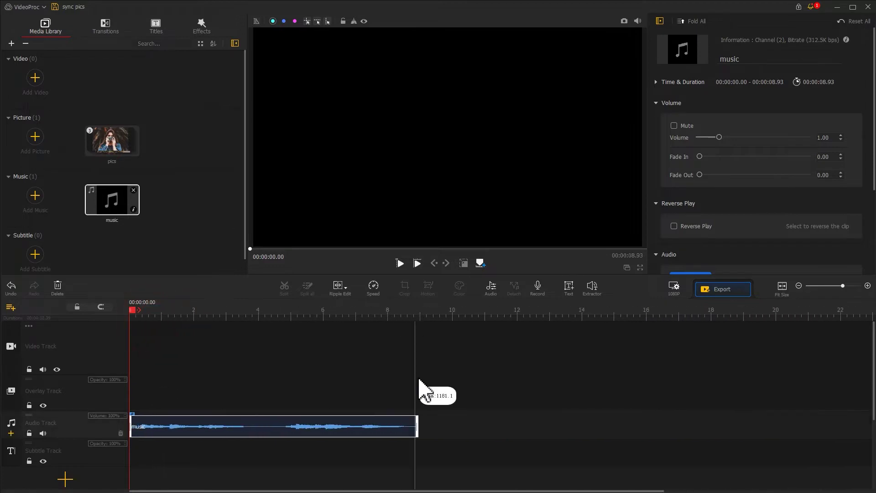
pyautogui.moveTo(416, 426); pyautogui.dragTo(419, 426)
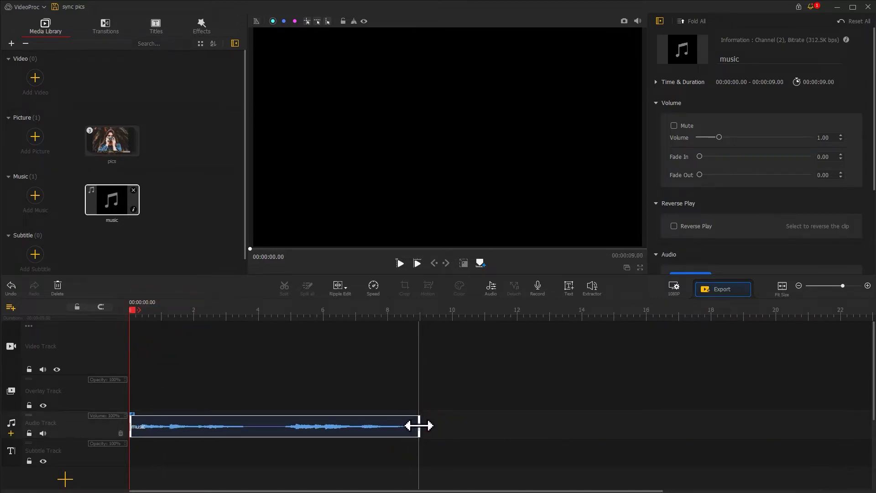
# Step: Play the music and add beat markers along the timeline up to about 7.2 seconds
pyautogui.press('space')
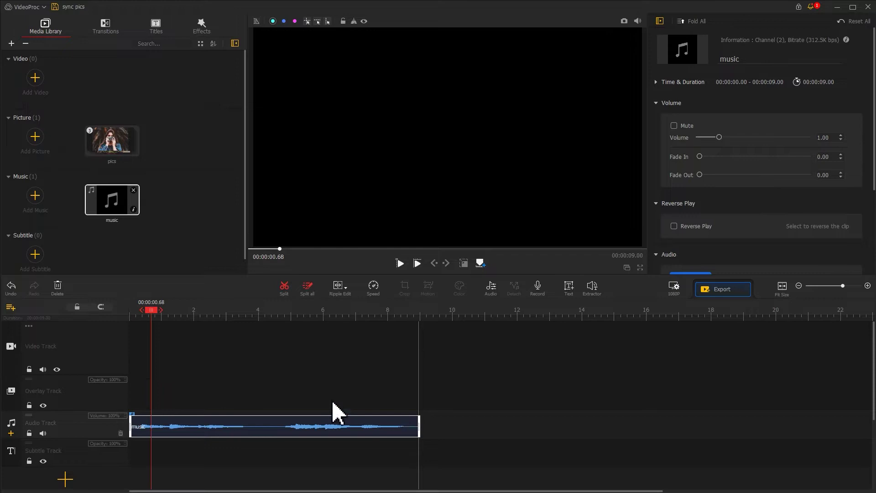
pyautogui.moveTo(152, 311); pyautogui.dragTo(145, 313)
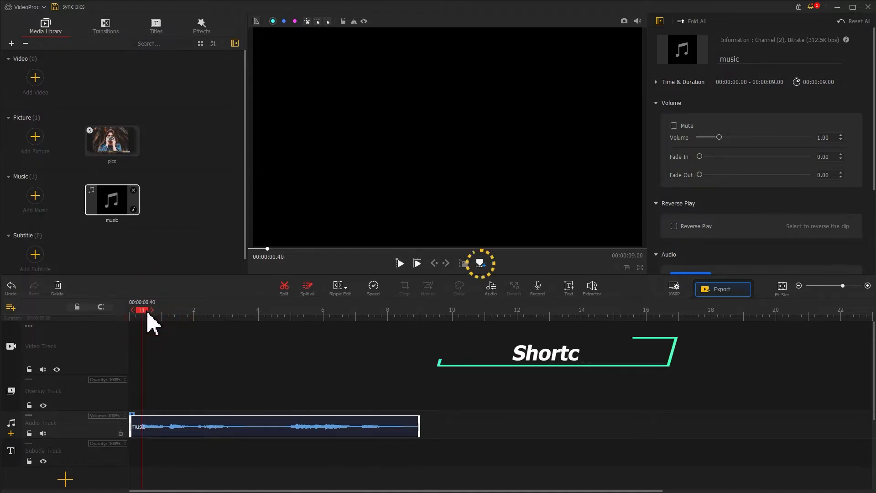
pyautogui.click(485, 265)
pyautogui.press('space')
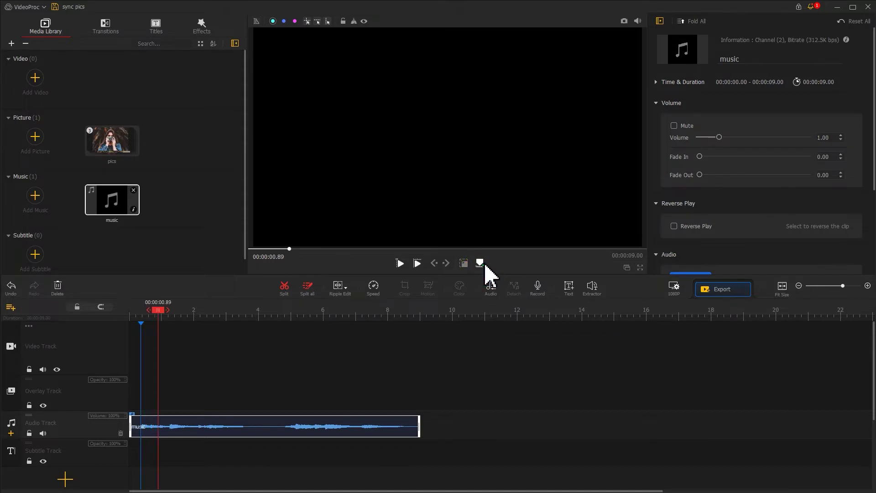
pyautogui.moveTo(183, 310); pyautogui.dragTo(156, 312)
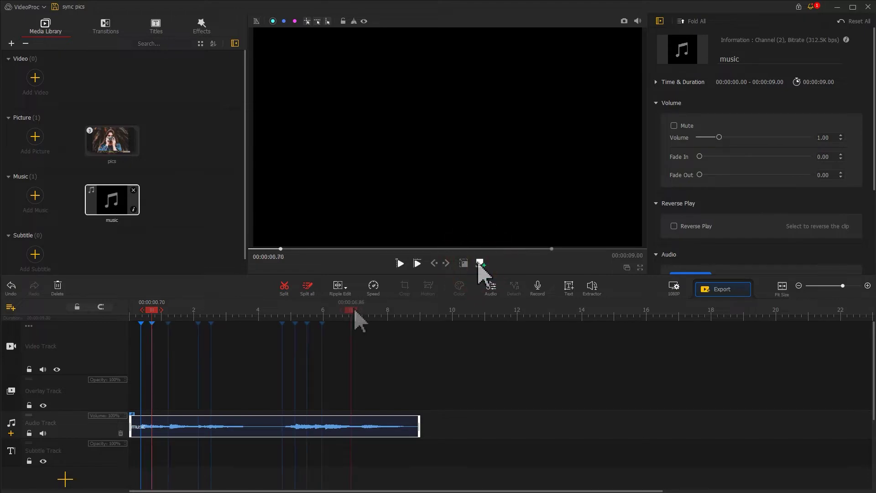
pyautogui.moveTo(358, 310)
pyautogui.mouseDown()
pyautogui.moveTo(371, 311)
pyautogui.moveTo(363, 311)
pyautogui.mouseUp()
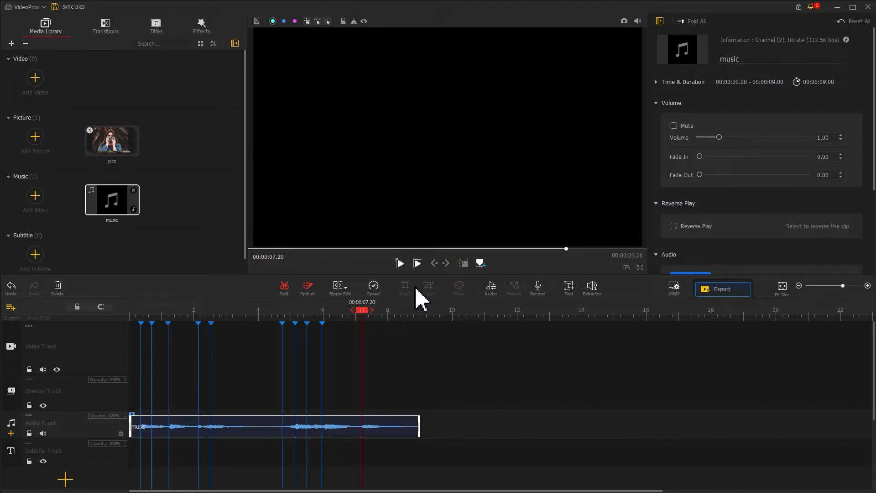
pyautogui.click(480, 263)
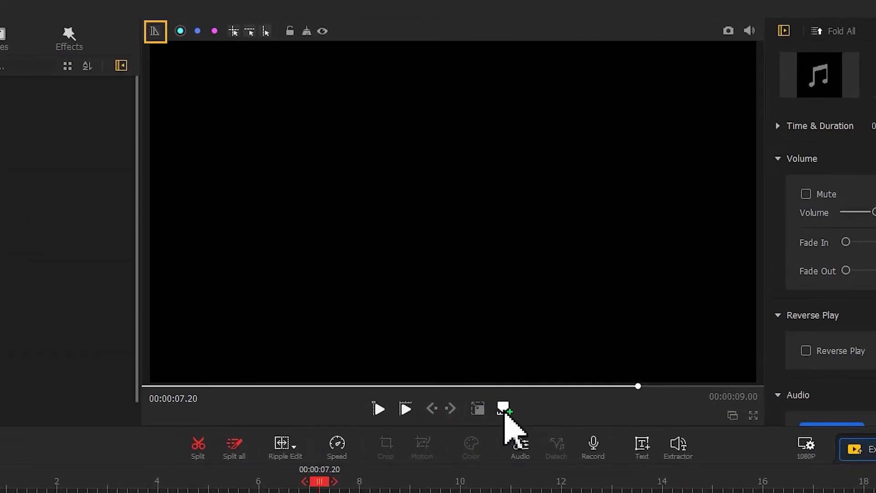
# Step: Turn on preview rulers and place four vertical guides about 384 pixels apart
pyautogui.click(154, 31)
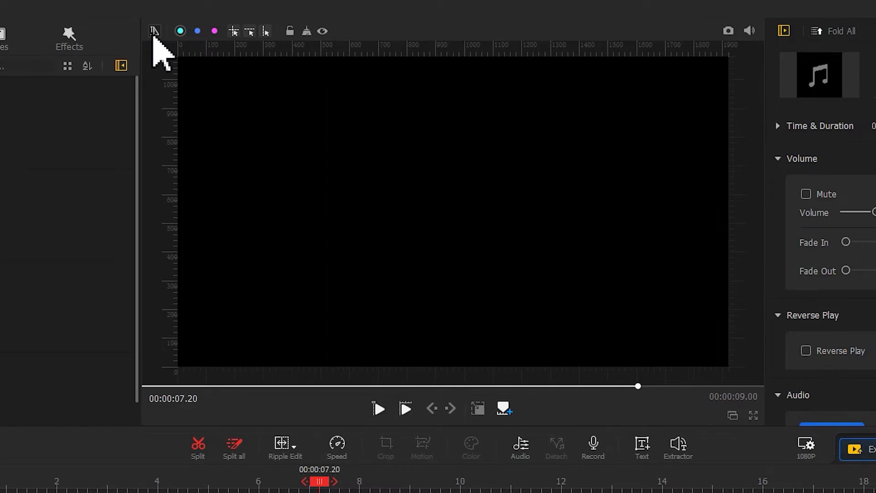
pyautogui.click(266, 31)
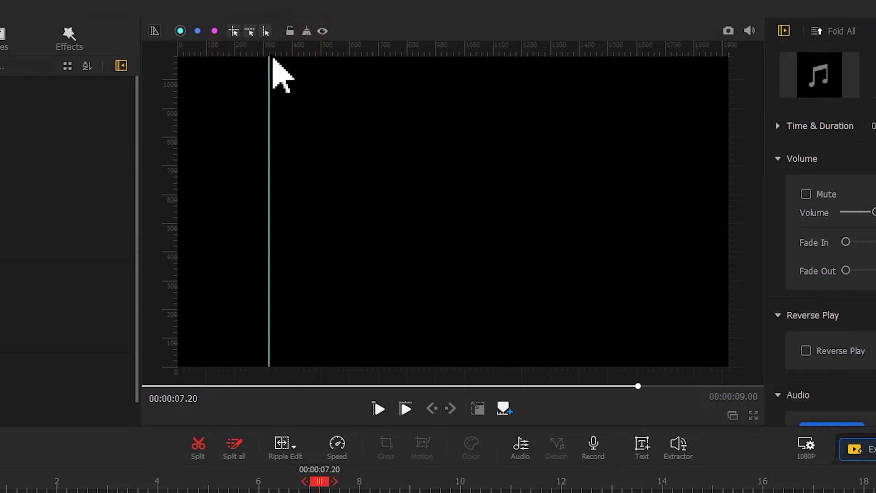
pyautogui.click(287, 66)
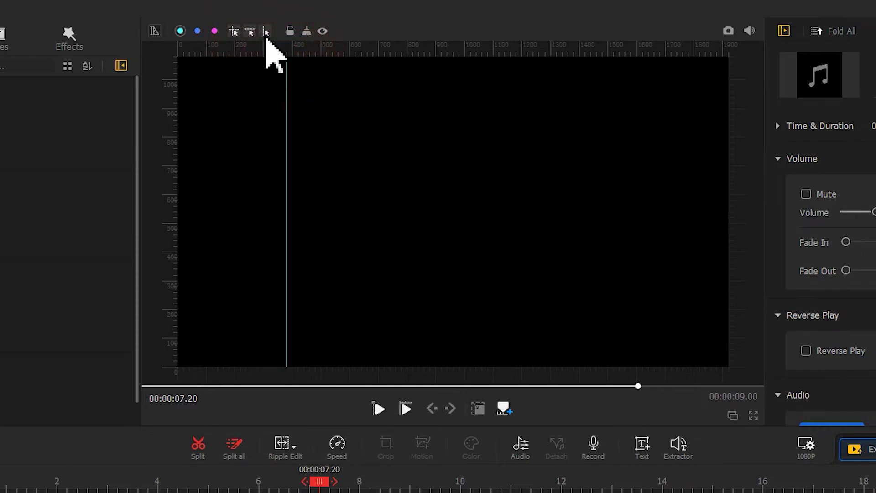
pyautogui.click(265, 32)
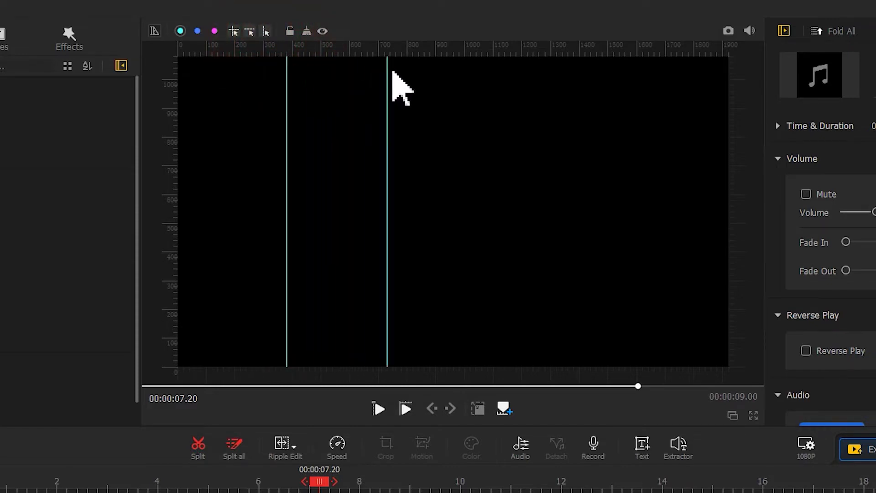
pyautogui.click(396, 64)
pyautogui.click(268, 33)
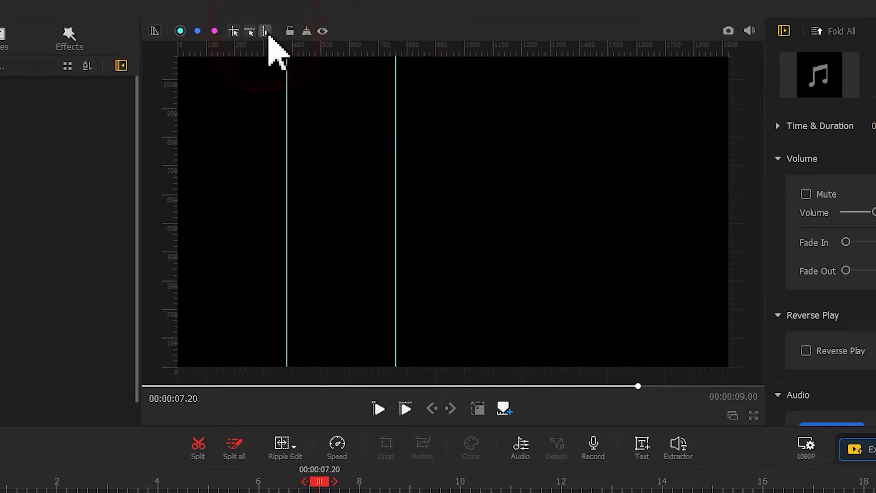
pyautogui.click(506, 69)
pyautogui.click(267, 32)
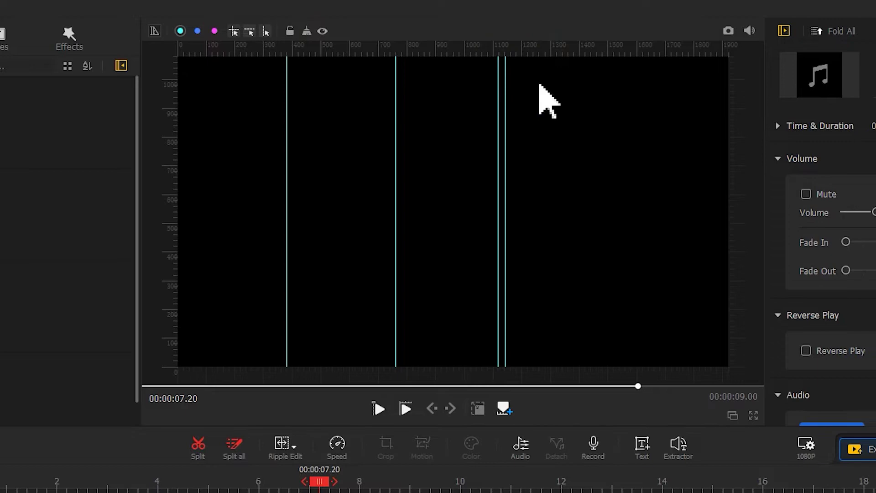
pyautogui.click(616, 80)
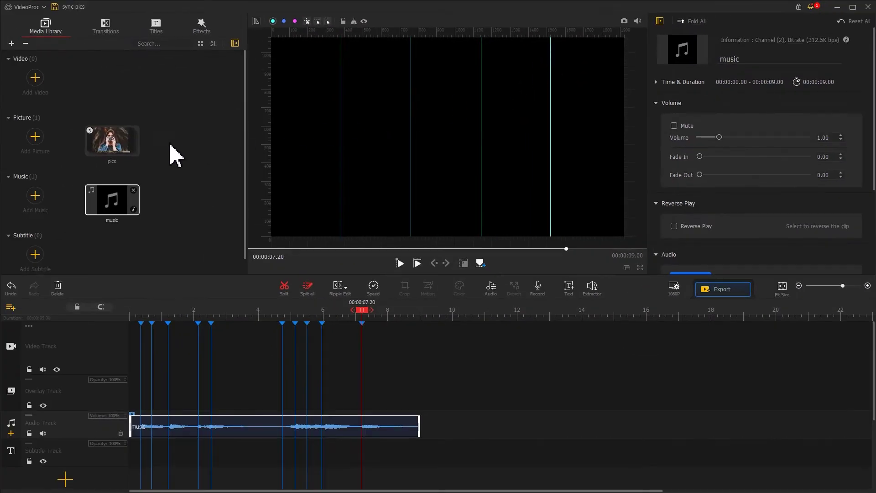
# Step: Place picture 1 from the pics folder at the start of the video track
pyautogui.doubleClick(133, 146)
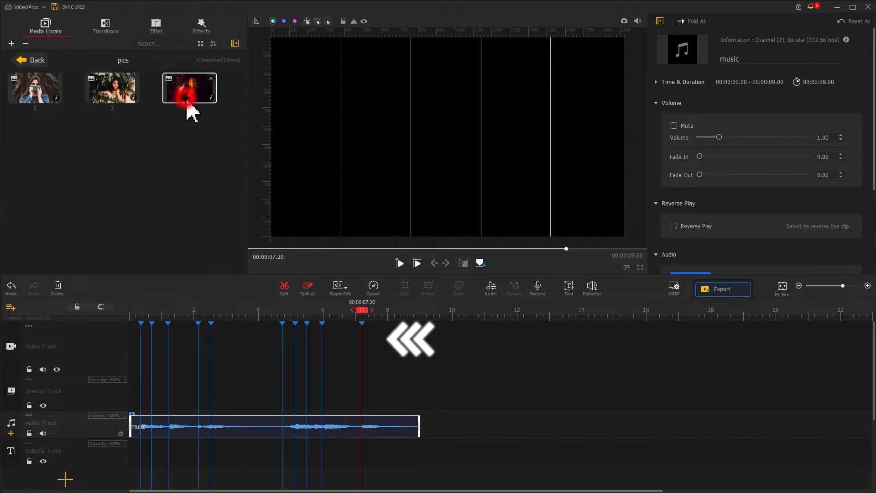
pyautogui.moveTo(188, 97); pyautogui.dragTo(141, 320)
pyautogui.scroll(3, 182, 315)
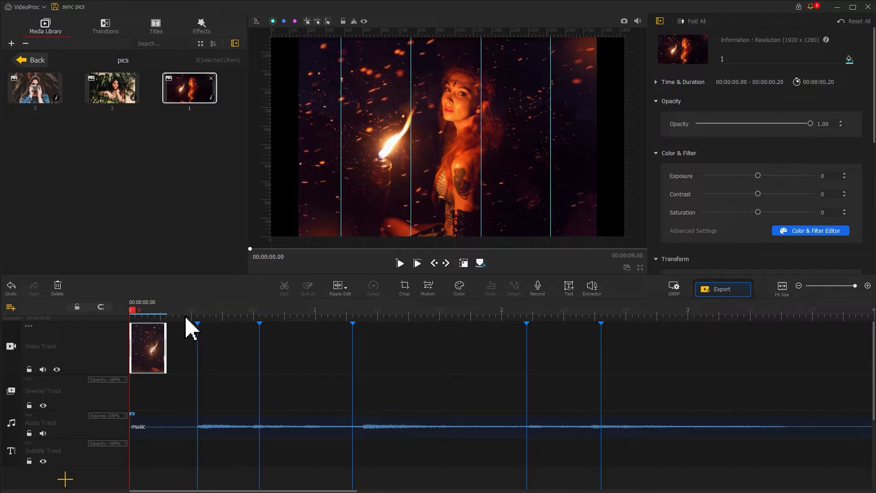
# Step: Crop the fire clip to a 384-wide strip from the image's left edge
pyautogui.click(405, 289)
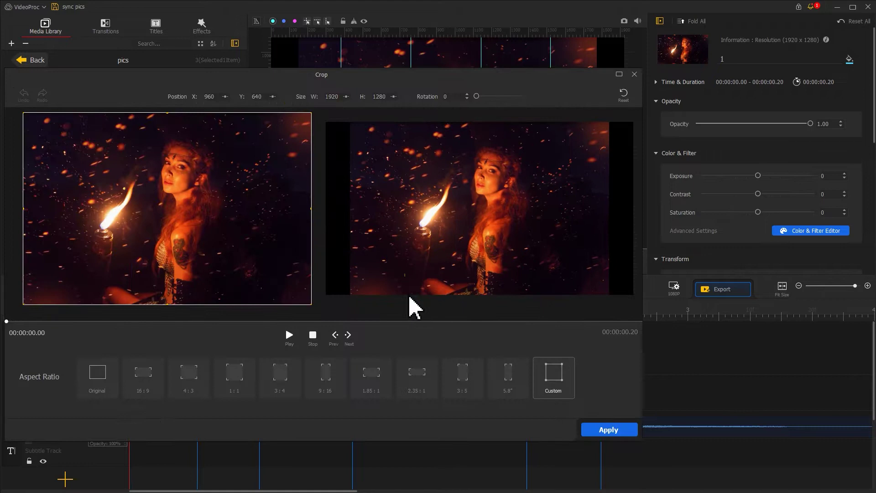
pyautogui.moveTo(313, 74); pyautogui.dragTo(440, 44)
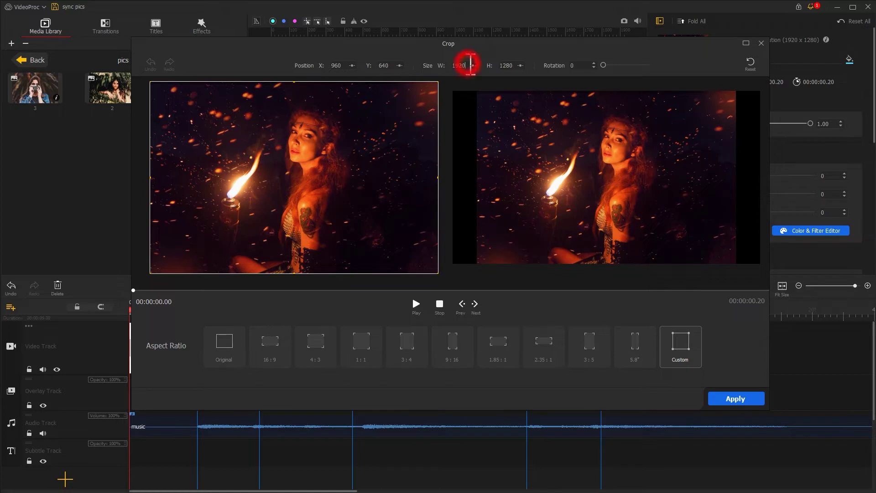
pyautogui.moveTo(470, 66); pyautogui.dragTo(447, 66)
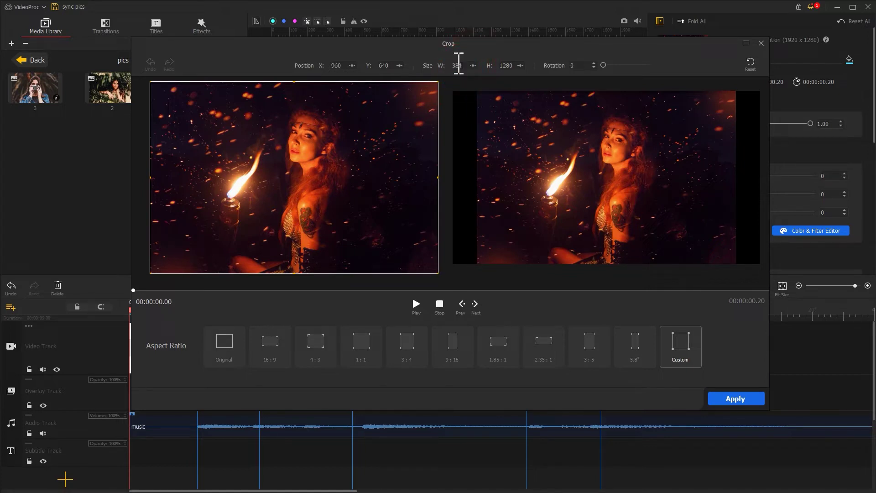
pyautogui.press('Return')
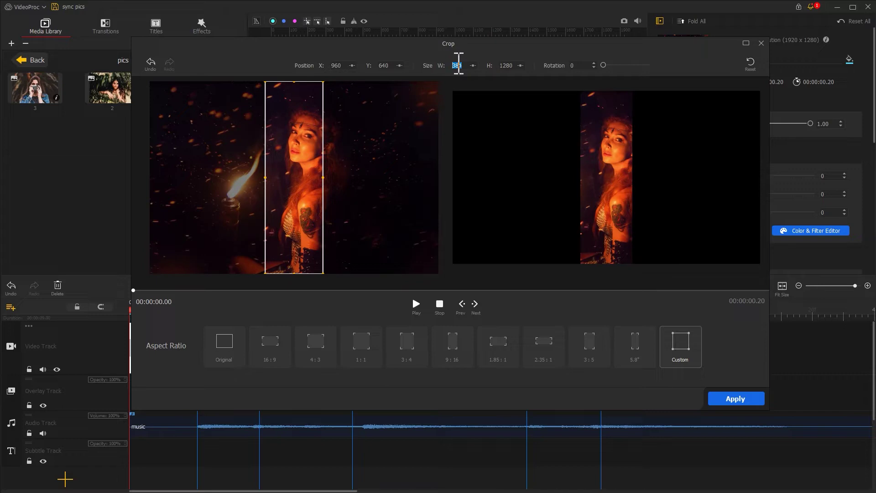
pyautogui.moveTo(307, 121); pyautogui.dragTo(198, 131)
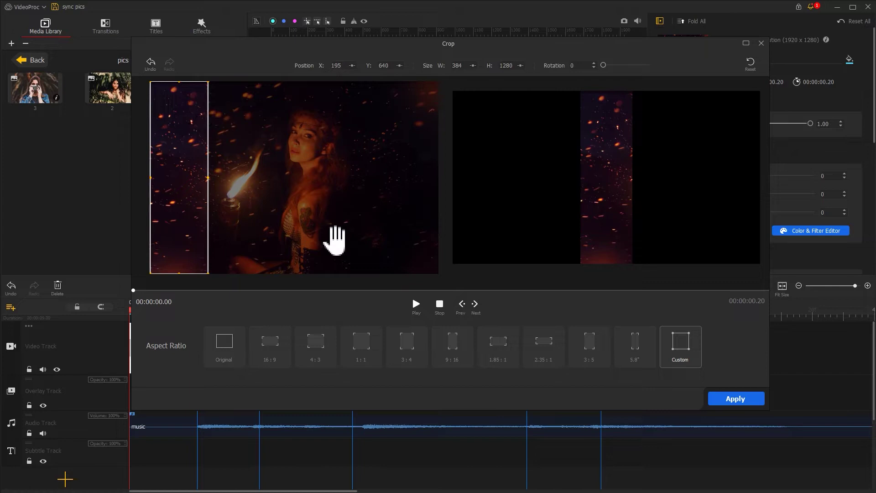
pyautogui.click(751, 400)
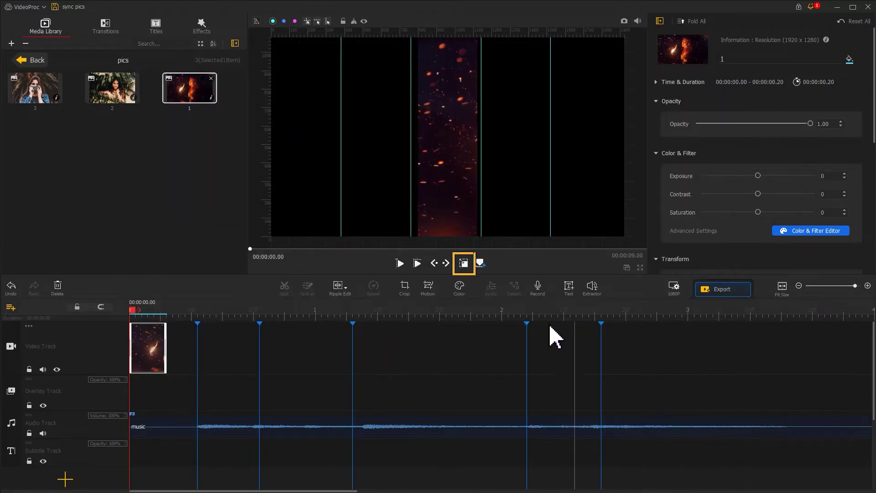
# Step: Move the fire strip to the frame's left column at Position X 0.100
pyautogui.click(464, 267)
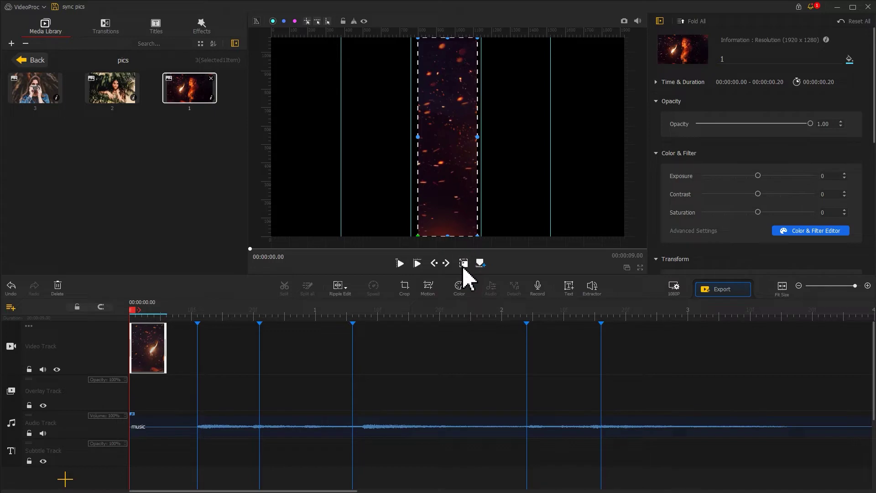
pyautogui.moveTo(434, 182); pyautogui.dragTo(302, 182)
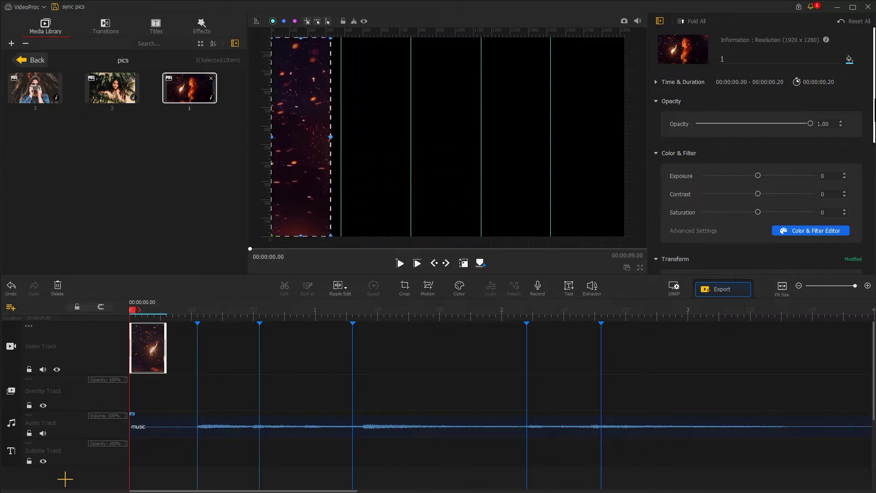
pyautogui.scroll(-2, 766, 148)
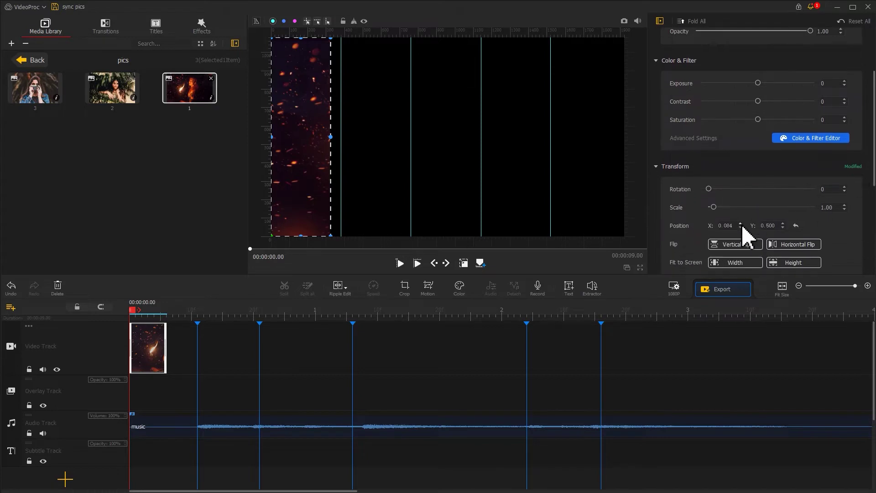
pyautogui.scroll(4, 742, 227)
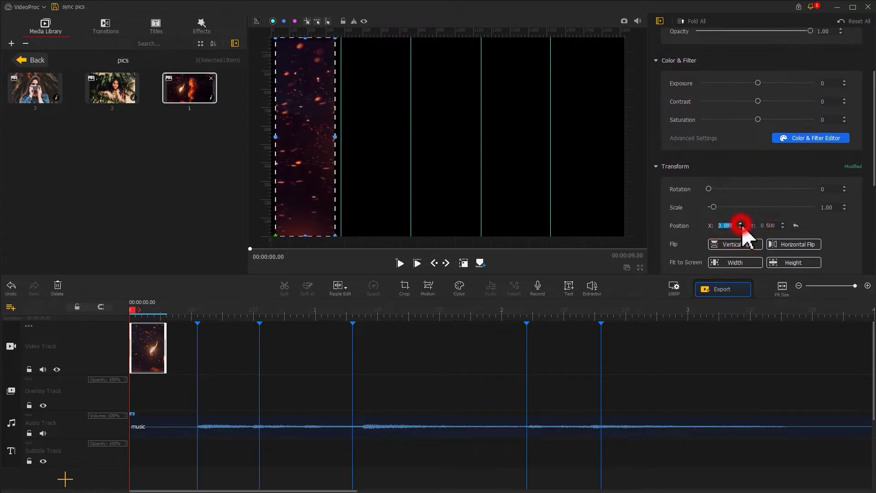
pyautogui.click(741, 224)
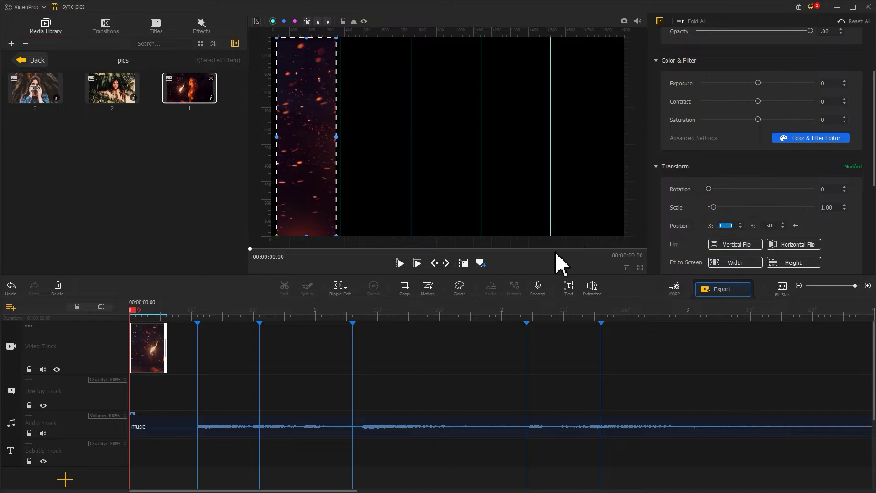
pyautogui.click(469, 265)
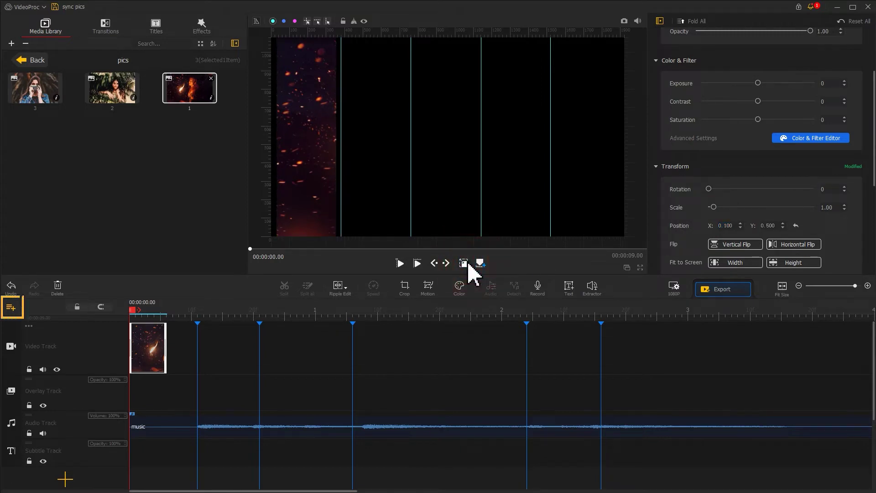
# Step: Add overlay tracks up to Overlay Track3 and select the fire strip clip to copy
pyautogui.click(11, 308)
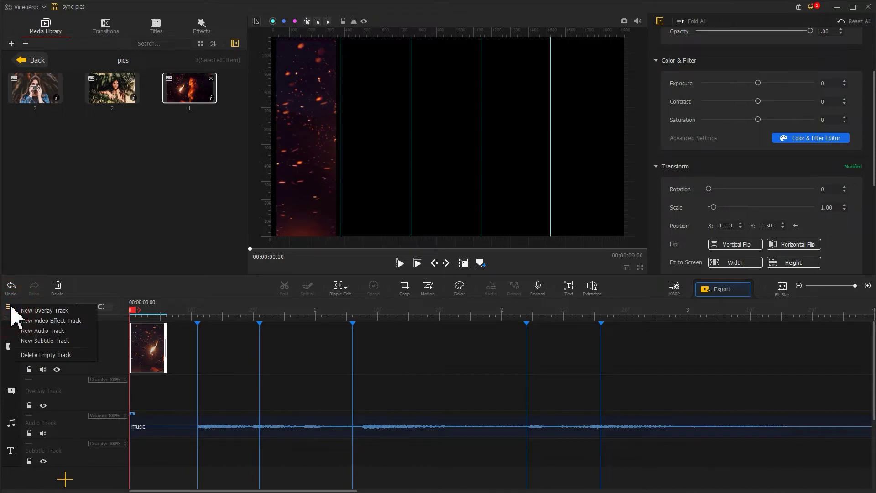
pyautogui.click(20, 321)
pyautogui.click(10, 308)
pyautogui.click(29, 311)
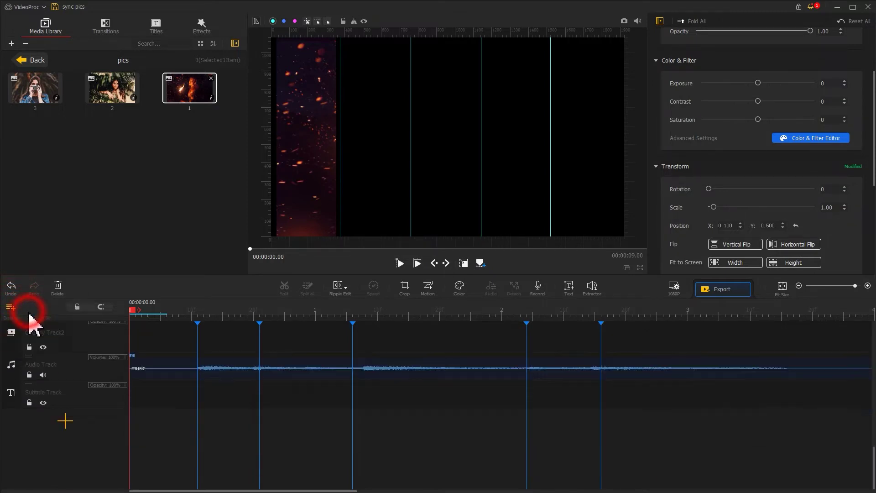
pyautogui.click(10, 308)
pyautogui.click(39, 314)
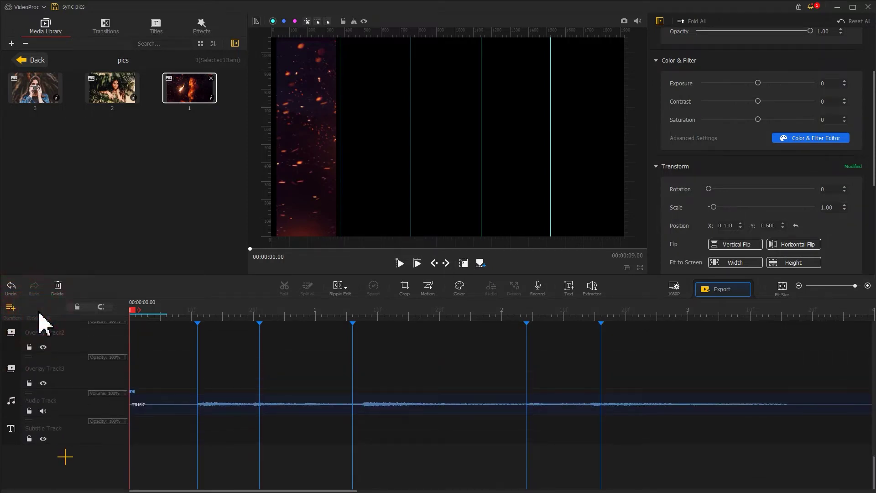
pyautogui.scroll(3, 215, 402)
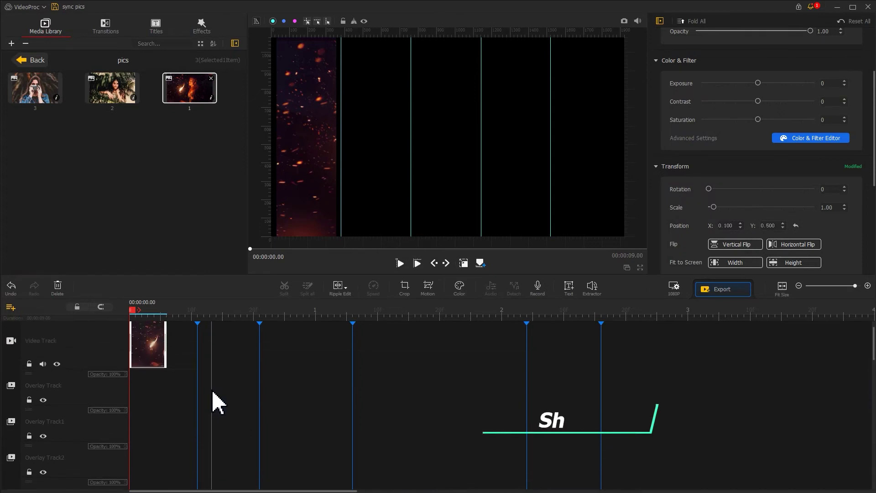
pyautogui.click(140, 349)
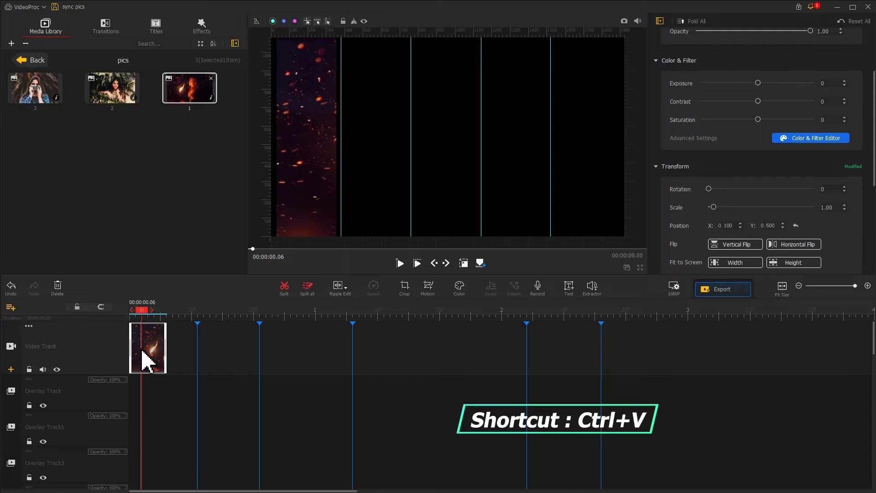
# Step: Paste copies of the strip at the start of Overlay Track through Overlay Track3
pyautogui.click(177, 311)
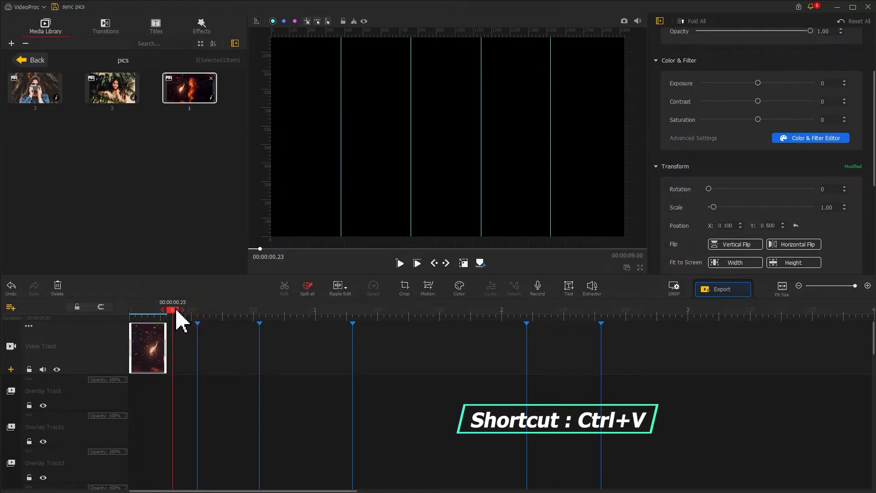
pyautogui.hotkey('ctrl', 'v')
pyautogui.moveTo(186, 348); pyautogui.dragTo(137, 401)
pyautogui.hotkey('ctrl', 'v')
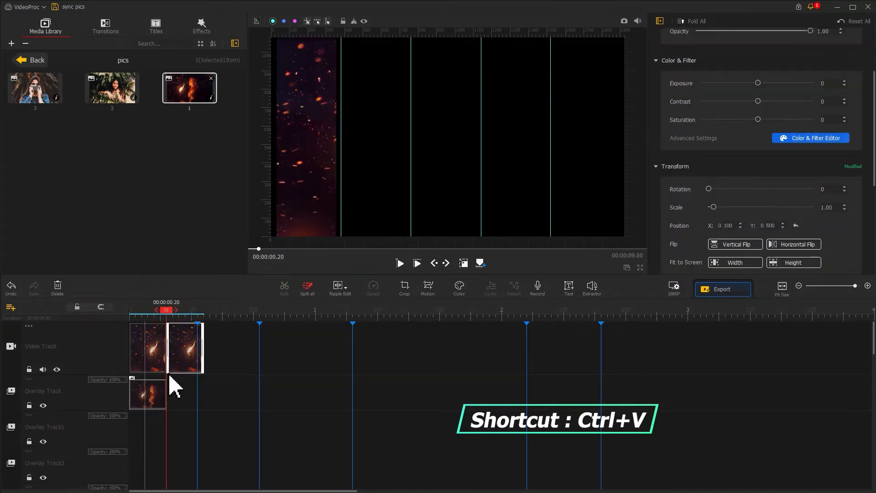
pyautogui.moveTo(196, 348); pyautogui.dragTo(147, 431)
pyautogui.hotkey('ctrl', 'v')
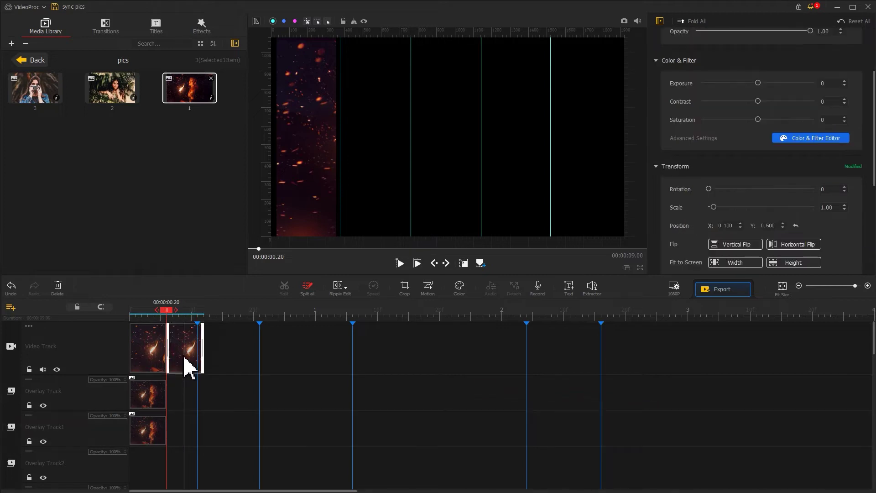
pyautogui.moveTo(187, 367); pyautogui.dragTo(133, 466)
pyautogui.hotkey('ctrl', 'v')
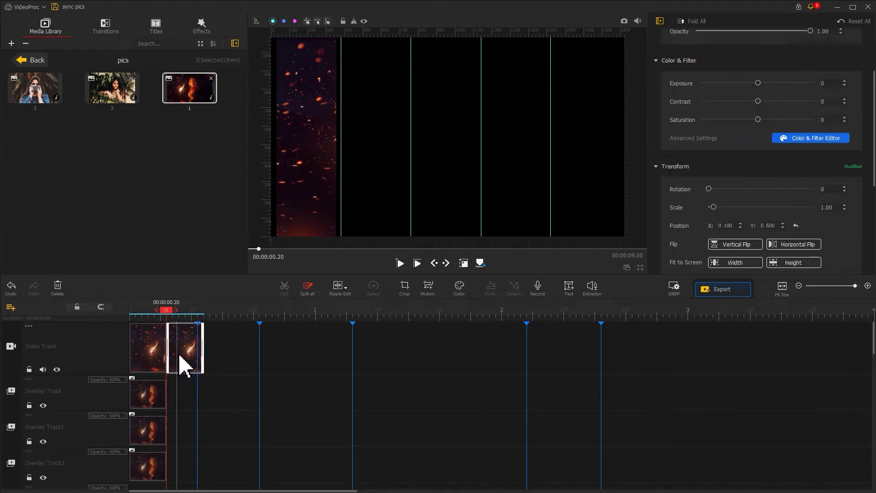
pyautogui.moveTo(186, 365); pyautogui.dragTo(147, 466)
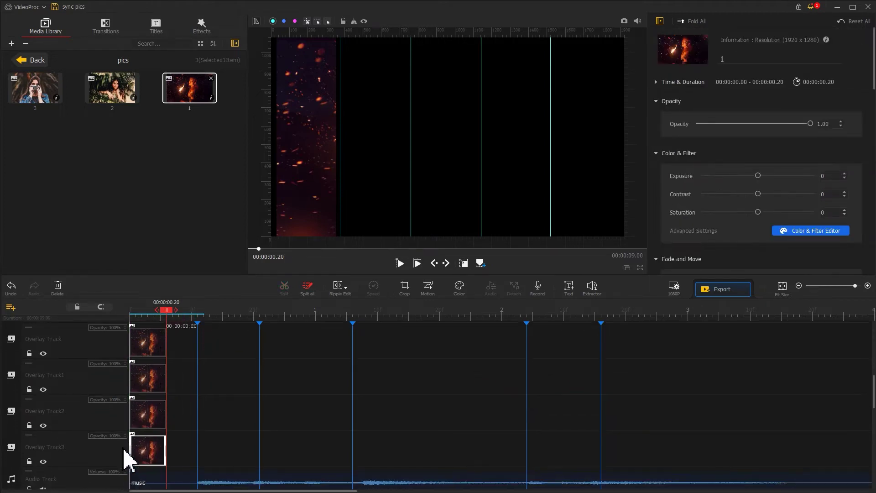
# Step: Re-crop the Overlay Track clip so its strip shows the torch flame
pyautogui.click(154, 341)
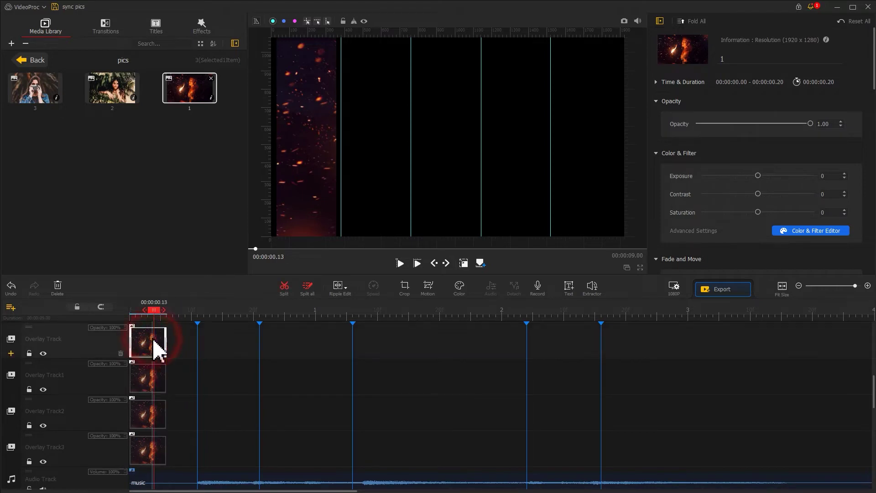
pyautogui.click(405, 287)
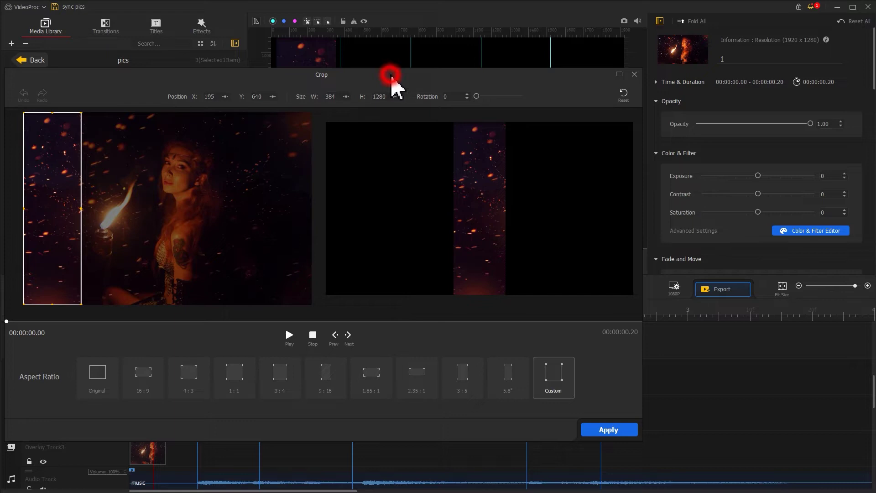
pyautogui.moveTo(391, 76); pyautogui.dragTo(512, 41)
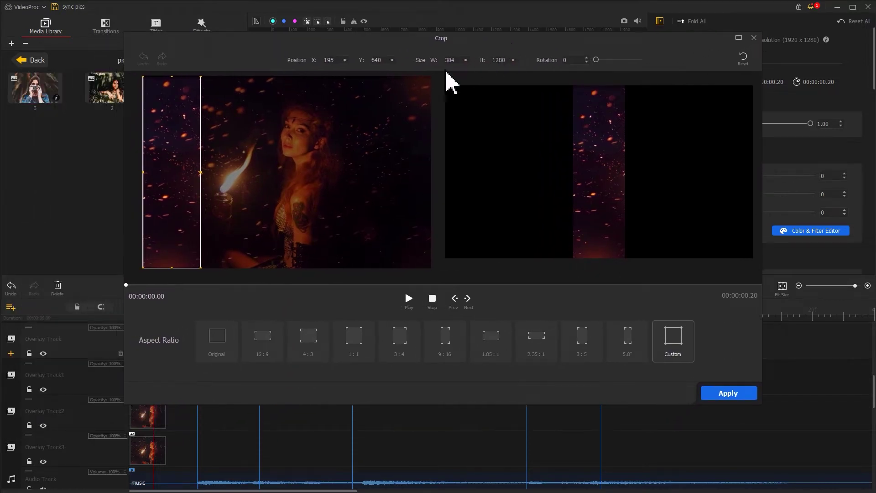
pyautogui.moveTo(191, 119); pyautogui.dragTo(253, 124)
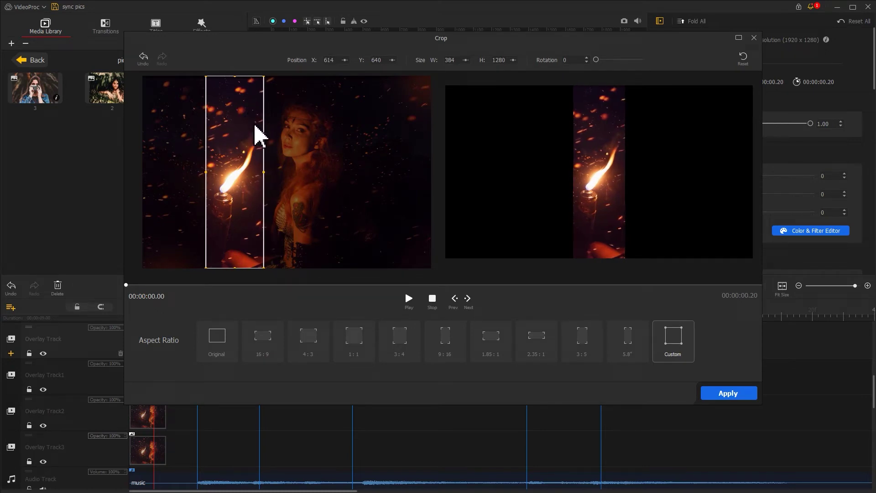
pyautogui.click(744, 396)
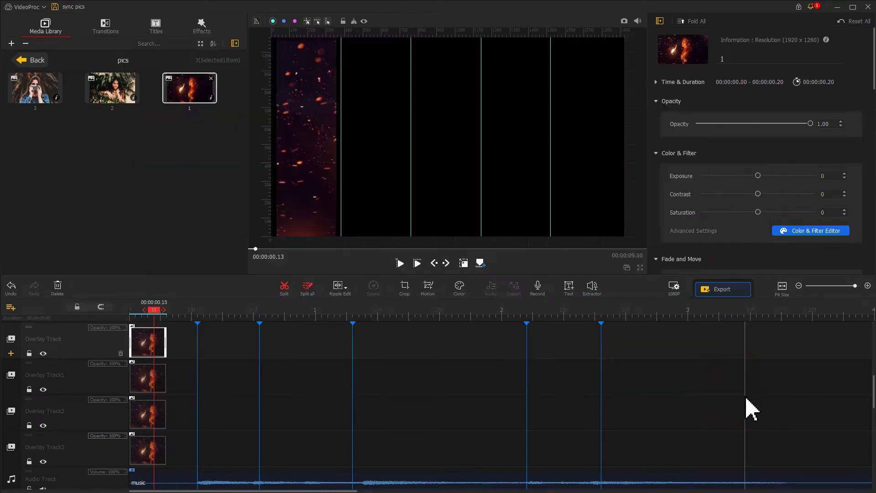
# Step: Set that clip's Position X to 0.299, placing it in the second column
pyautogui.moveTo(874, 58); pyautogui.dragTo(874, 127)
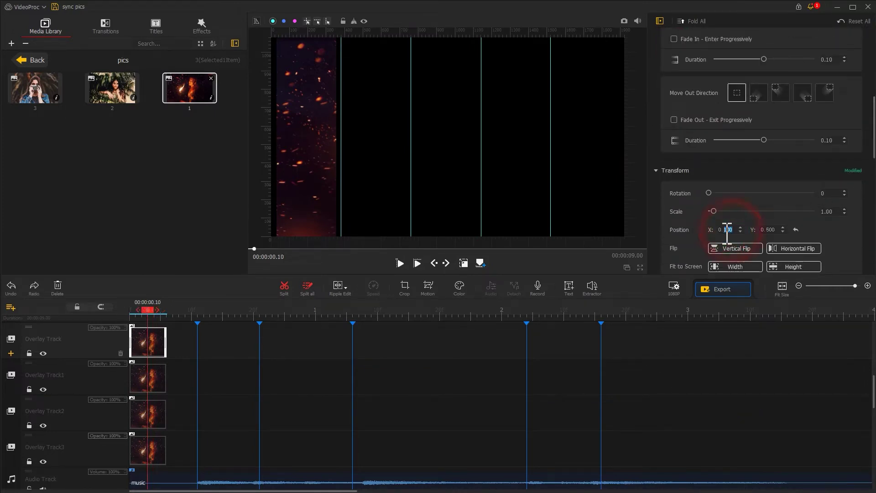
pyautogui.write('299')
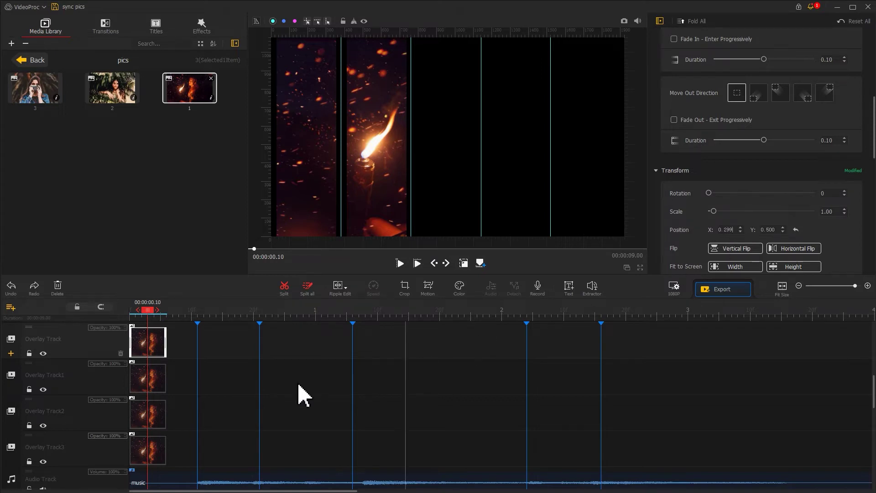
pyautogui.click(154, 378)
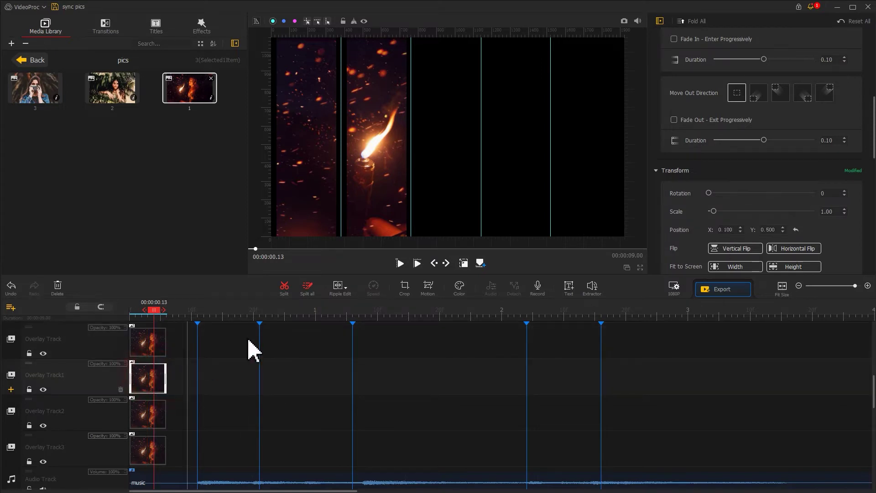
# Step: Crop the Overlay Track1 clip at X 1035 onto the woman and set its Position X to 0.8
pyautogui.click(403, 295)
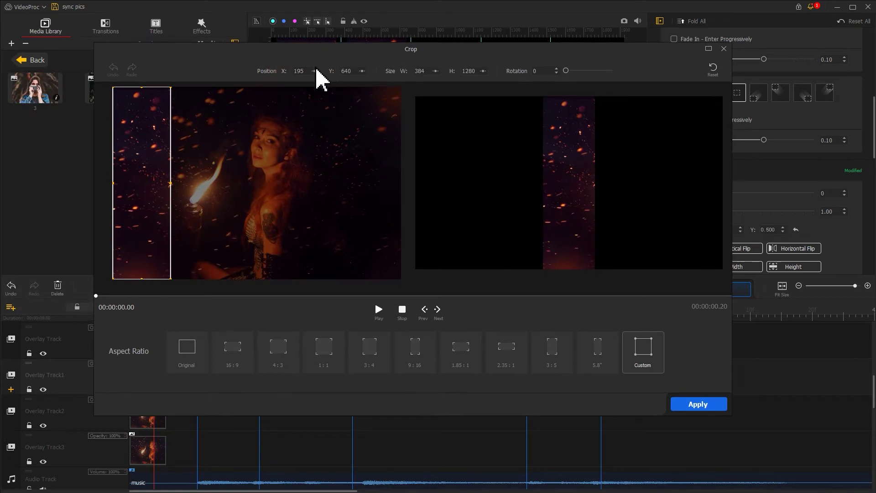
pyautogui.click(302, 71)
pyautogui.write('1035')
pyautogui.press('Return')
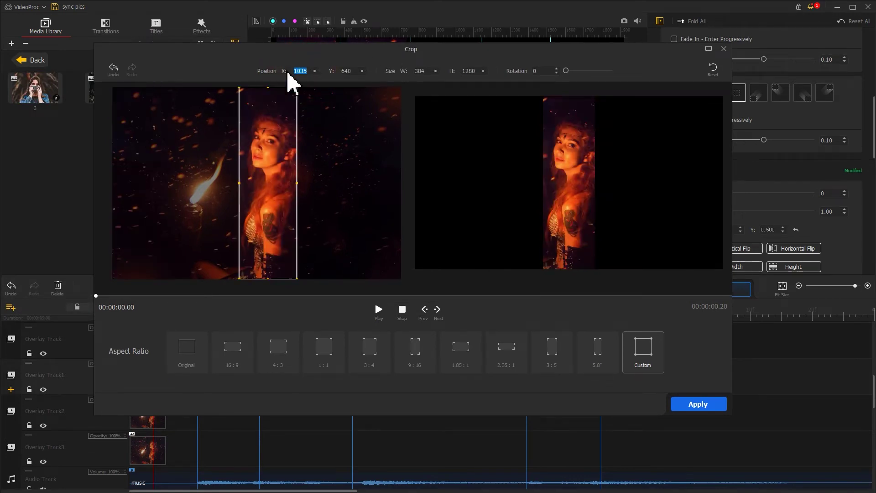
pyautogui.click(705, 407)
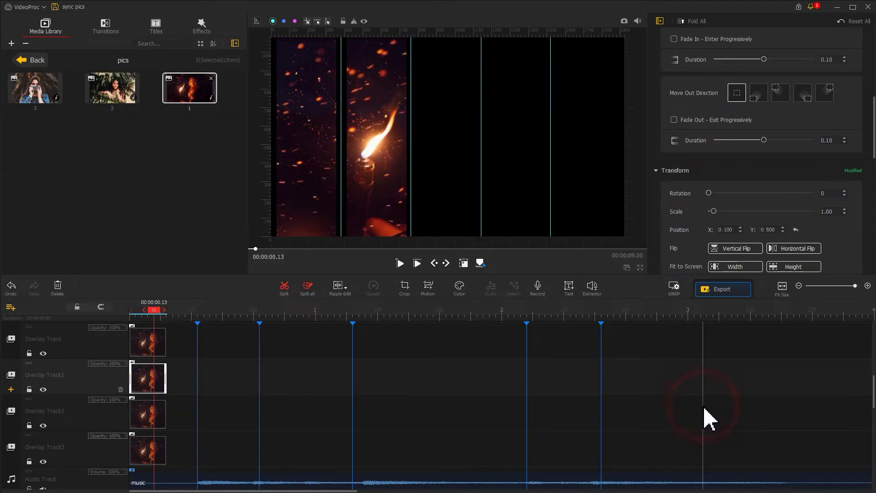
pyautogui.doubleClick(728, 229)
pyautogui.write('896')
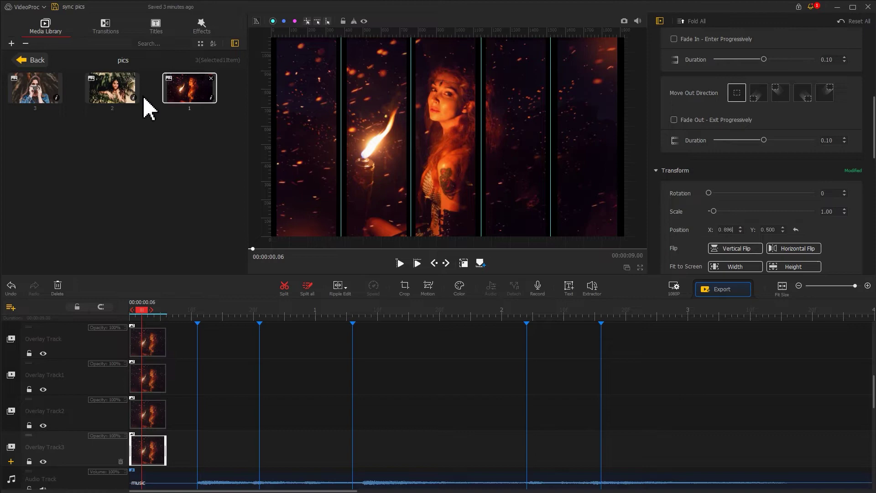
# Step: Add the palm-leaf photo after the candle photo, crop it at X 192, and set Position X to 0.9
pyautogui.moveTo(131, 94); pyautogui.dragTo(199, 333)
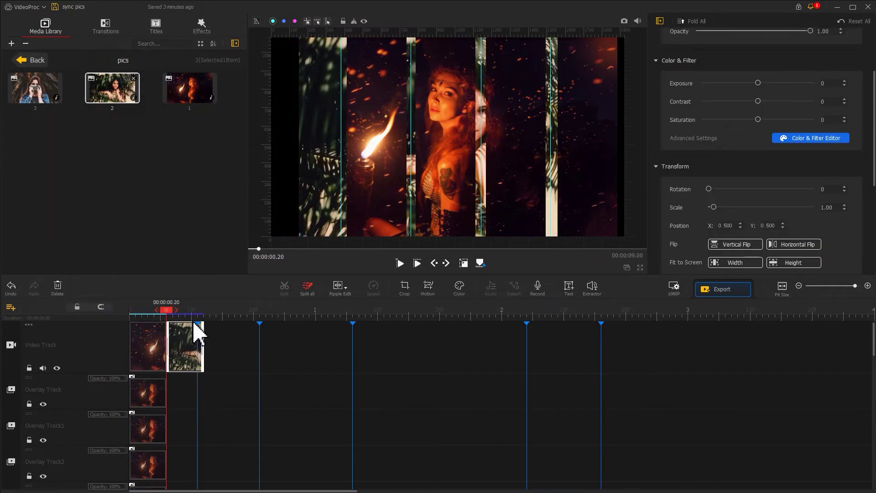
pyautogui.click(405, 287)
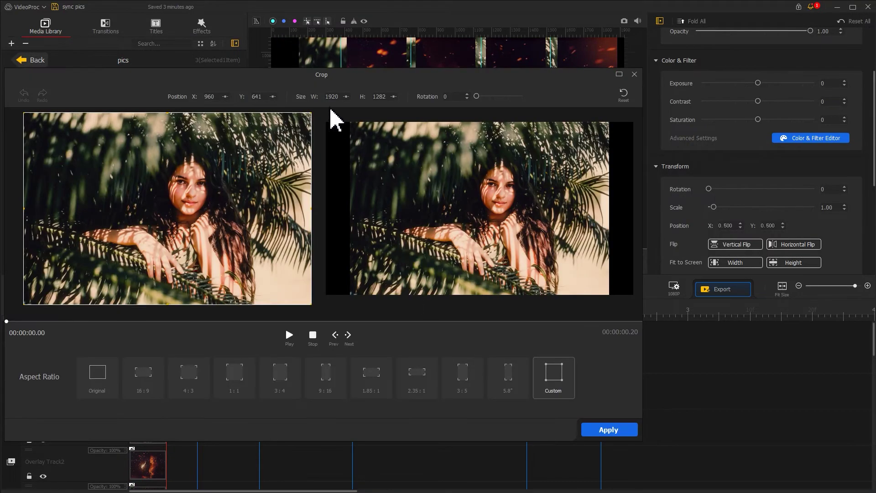
pyautogui.click(206, 97)
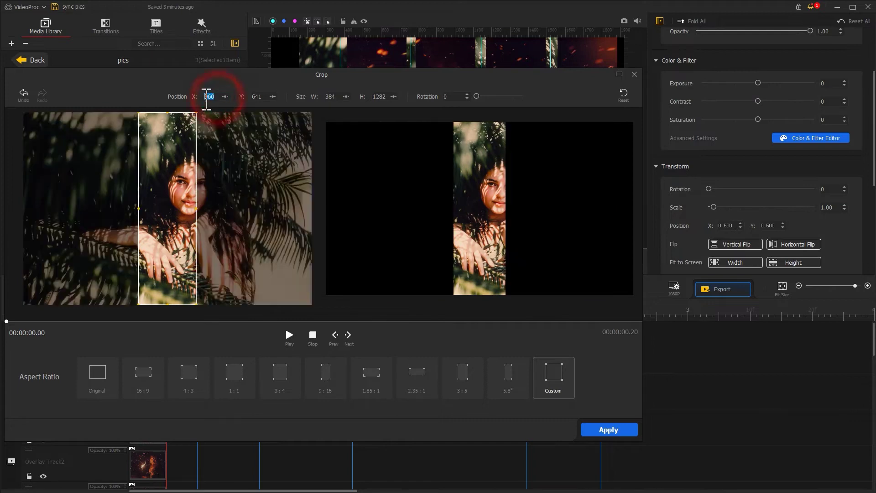
pyautogui.write('192')
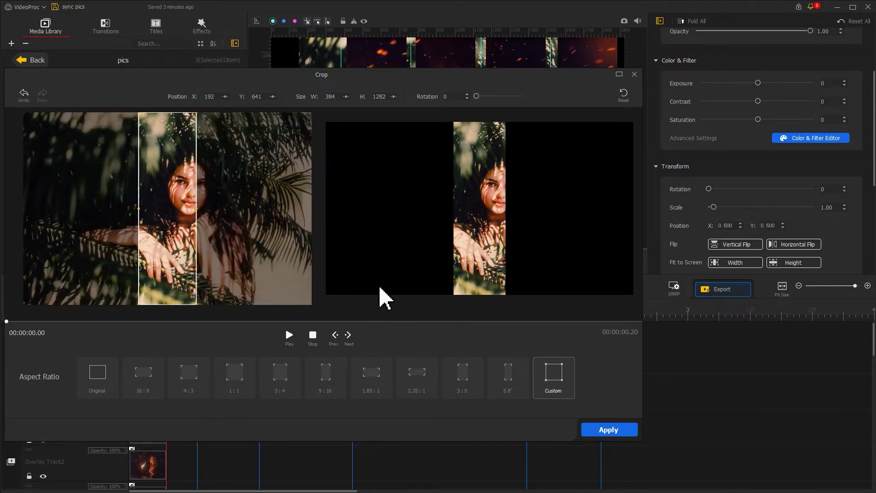
pyautogui.click(599, 431)
pyautogui.click(732, 229)
pyautogui.write('0.9')
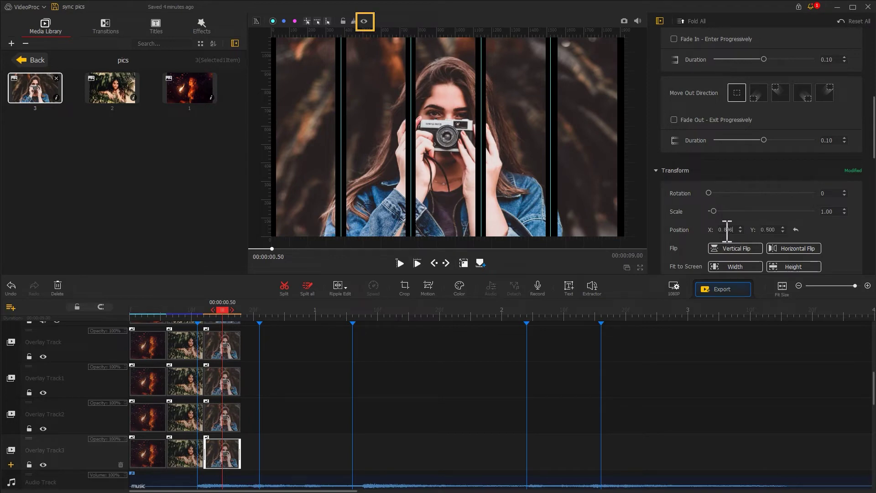
# Step: Hide the preview strip outlines and stretch the fire clip on the Video Track to the first beat marker
pyautogui.click(362, 22)
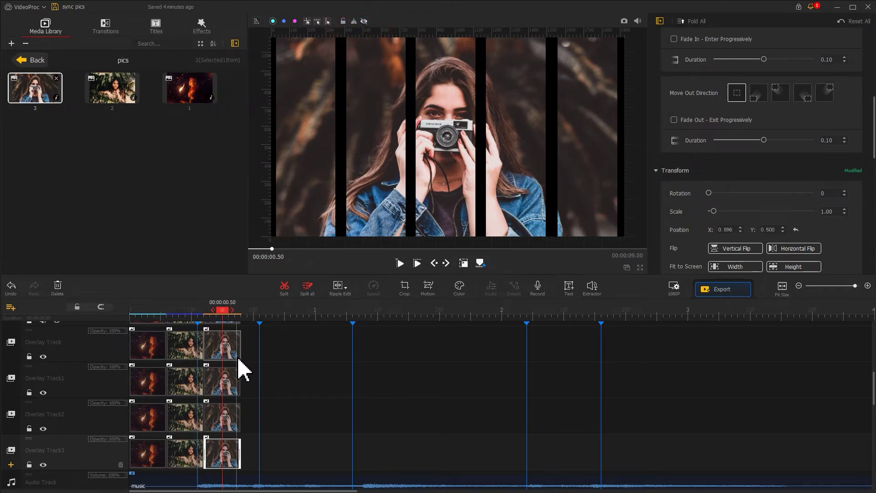
pyautogui.scroll(2, 241, 366)
pyautogui.moveTo(166, 357); pyautogui.dragTo(197, 357)
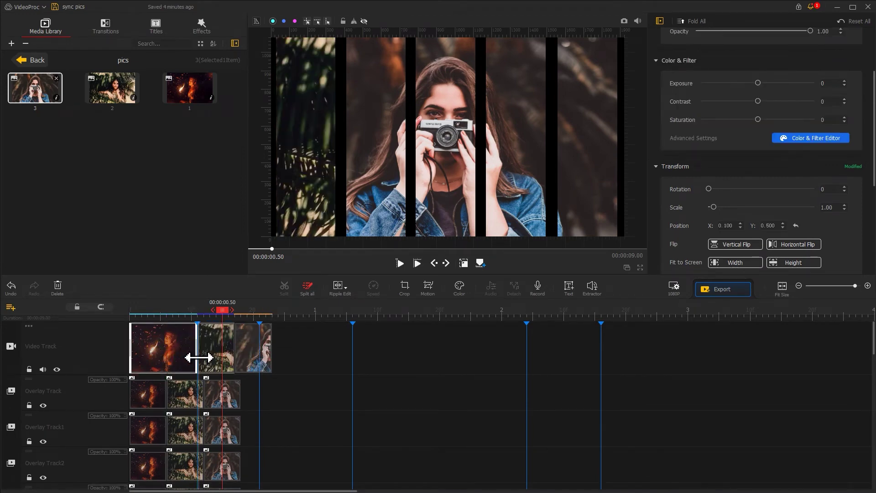
# Step: Extend the first Overlay Track1 clip to about 8.60 s and Overlay Track2's clip 2 to 5.96 s, then preview
pyautogui.click(167, 433)
pyautogui.moveTo(165, 433); pyautogui.dragTo(629, 413)
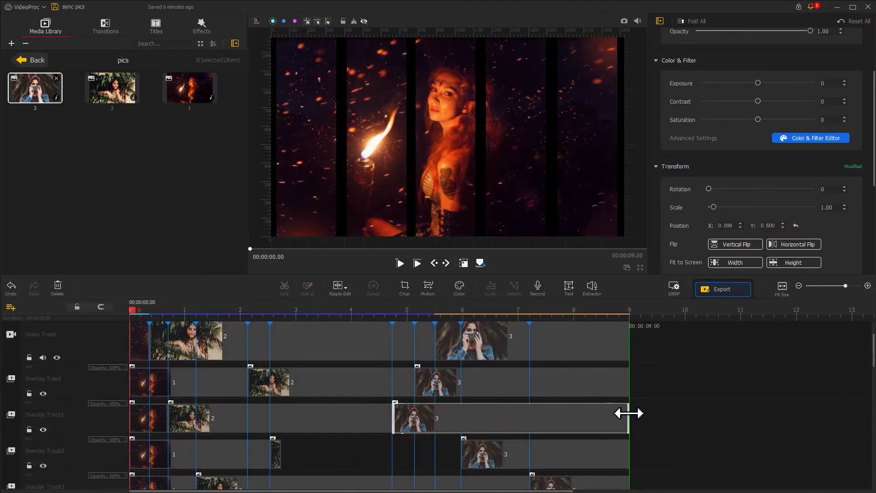
pyautogui.moveTo(280, 454); pyautogui.dragTo(461, 451)
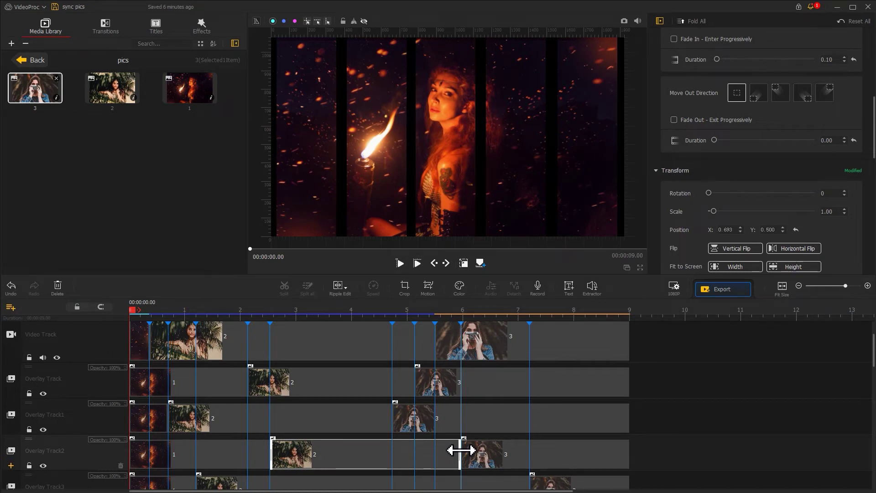
pyautogui.click(400, 263)
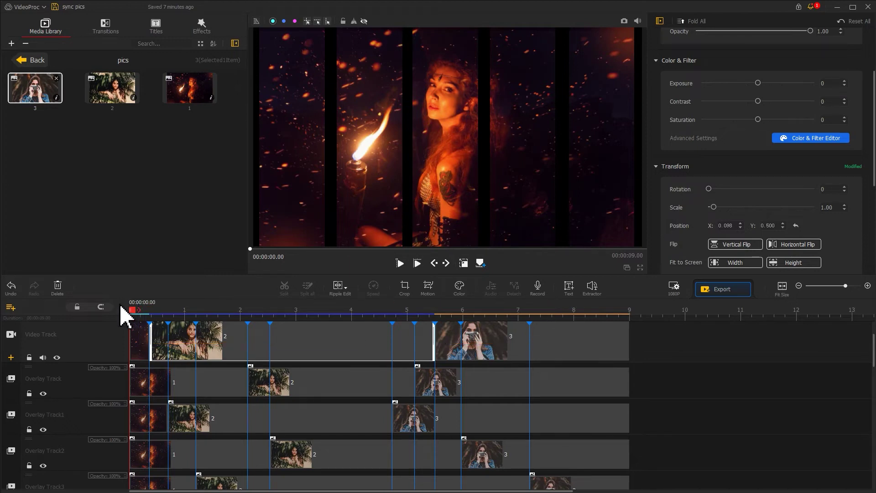
# Step: Split the Video Track clip at 0.43 s
pyautogui.click(151, 311)
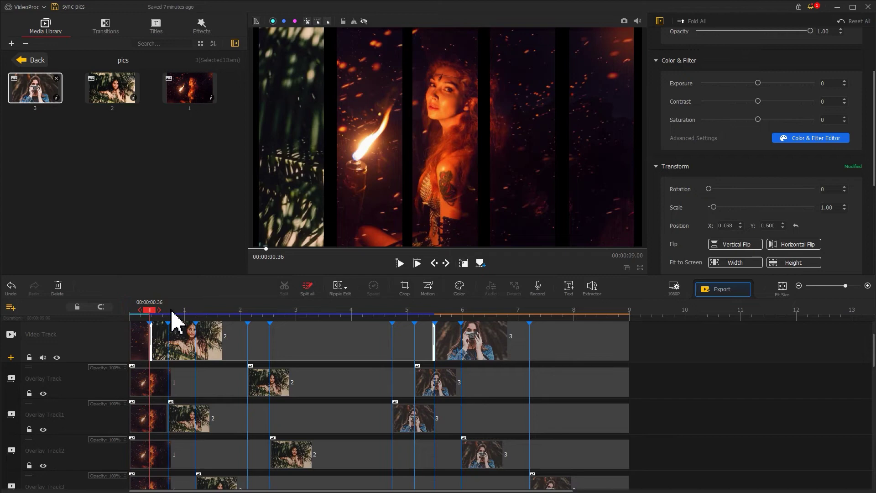
pyautogui.click(446, 263)
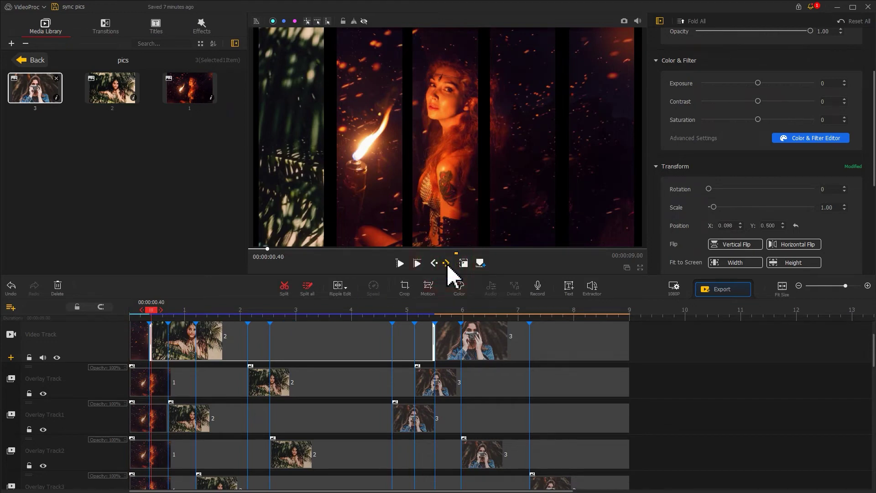
pyautogui.click(446, 263)
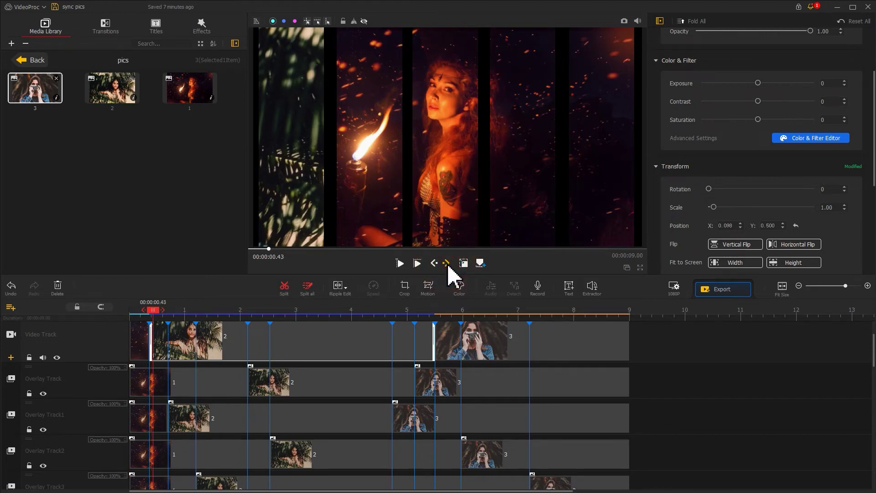
pyautogui.click(285, 287)
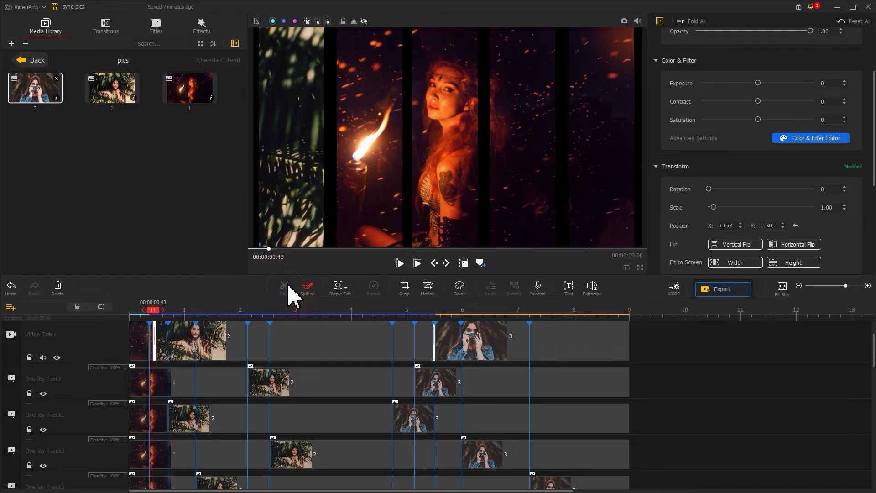
# Step: Raise the short split piece's exposure to 46 as a flash and play from the start
pyautogui.scroll(3, 223, 329)
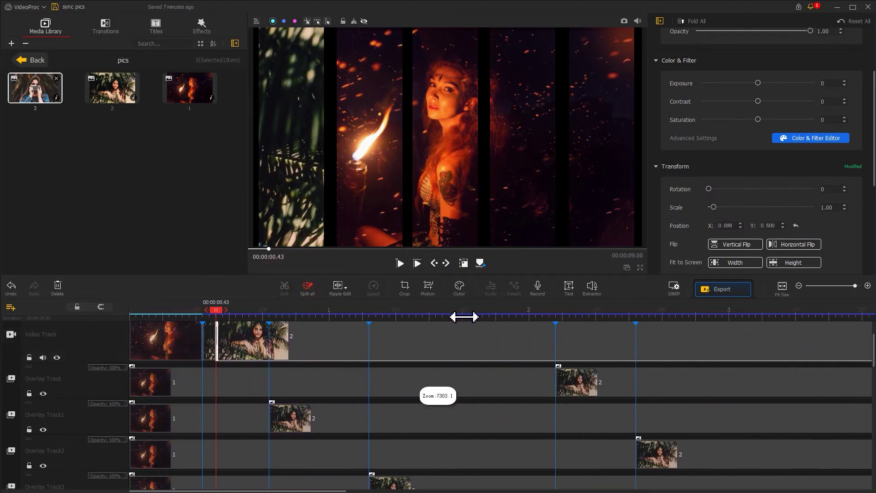
pyautogui.click(209, 354)
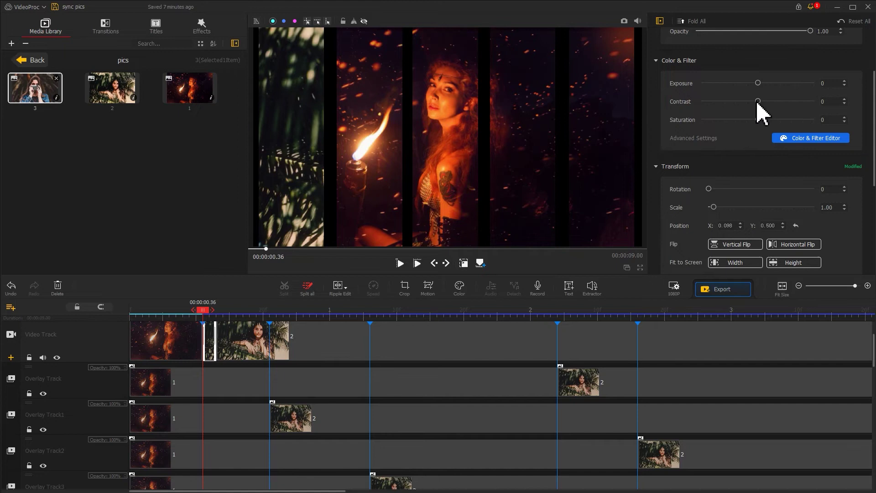
pyautogui.moveTo(759, 83); pyautogui.dragTo(783, 83)
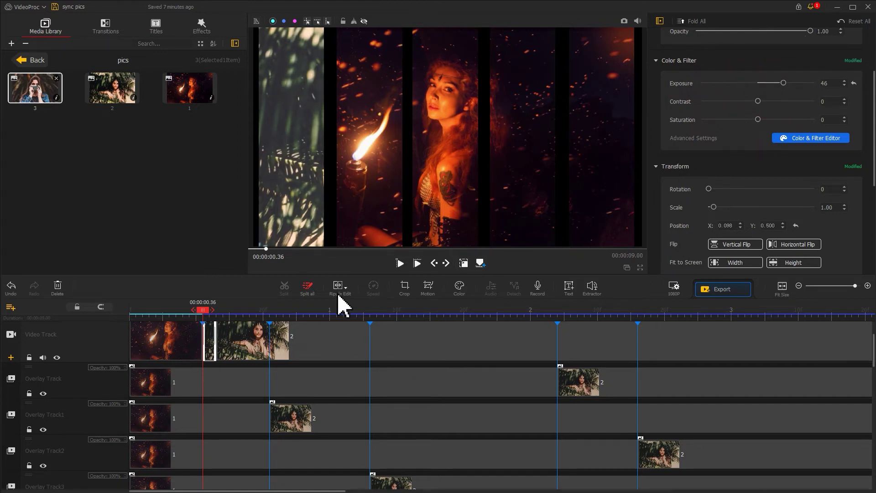
pyautogui.moveTo(202, 313); pyautogui.dragTo(121, 317)
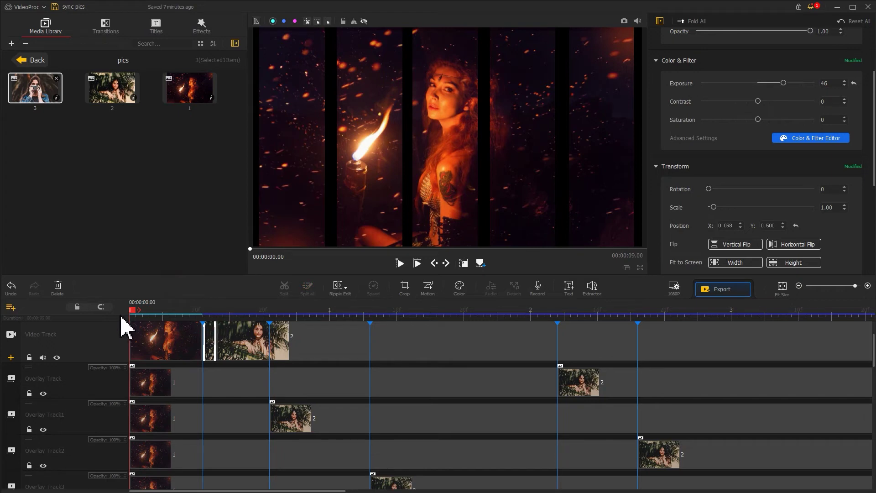
pyautogui.press('space')
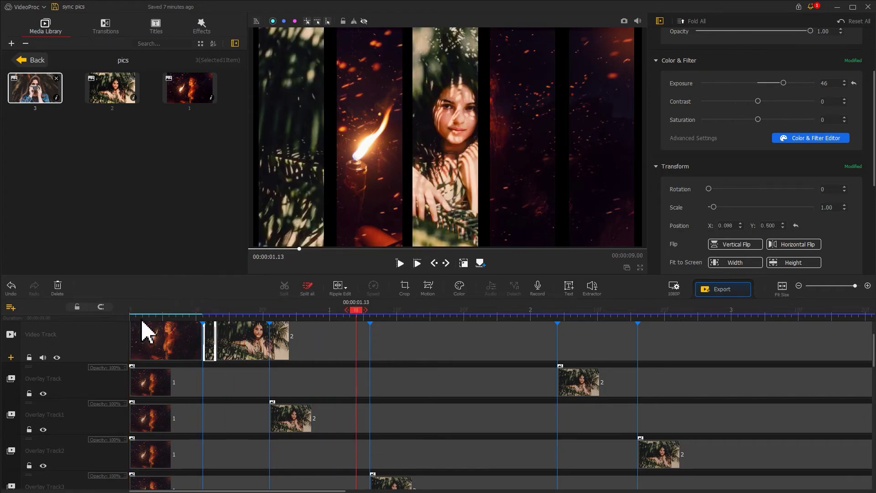
# Step: Split the video-track clip two frames later on the beat marker, then play back to check the switches
pyautogui.click(268, 310)
pyautogui.click(285, 417)
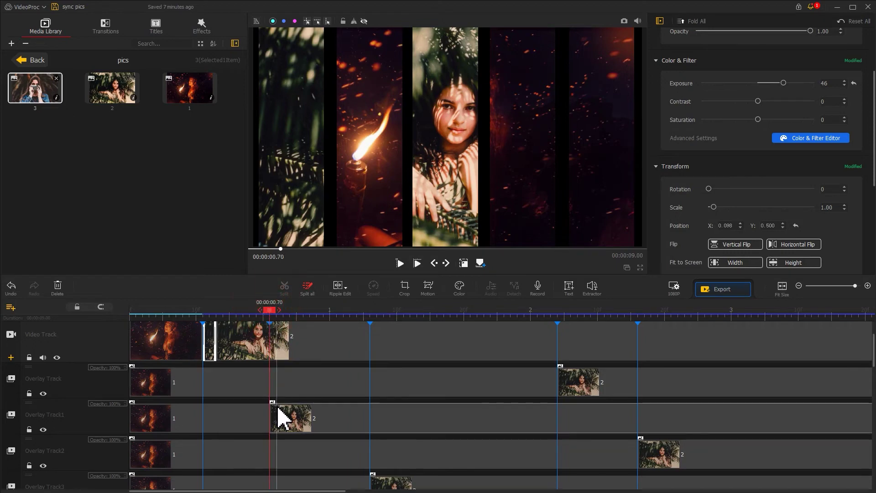
pyautogui.click(282, 320)
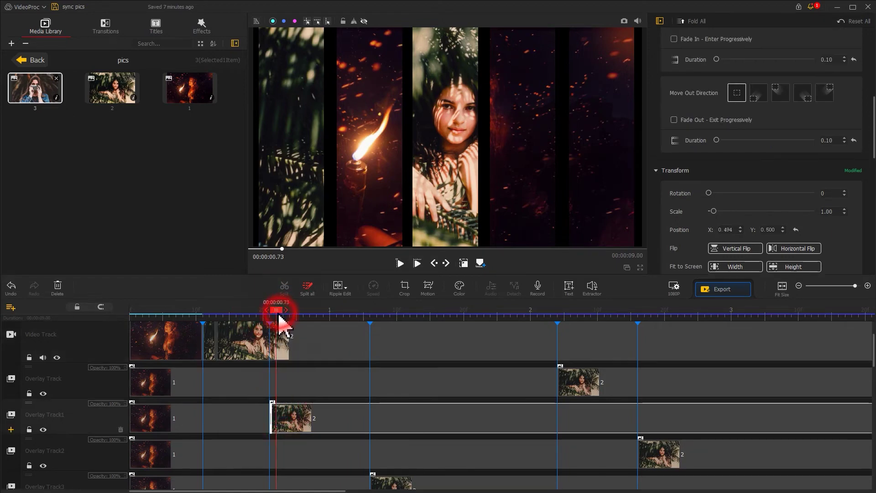
pyautogui.click(446, 264)
pyautogui.click(446, 263)
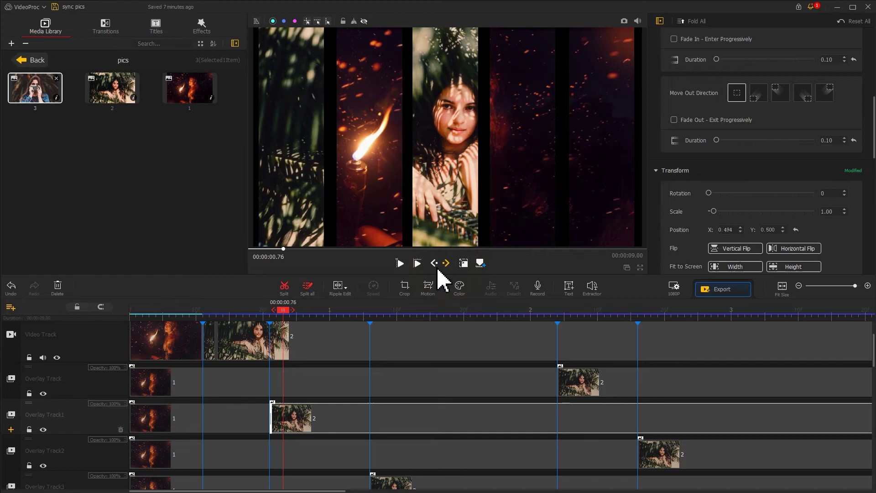
pyautogui.click(289, 292)
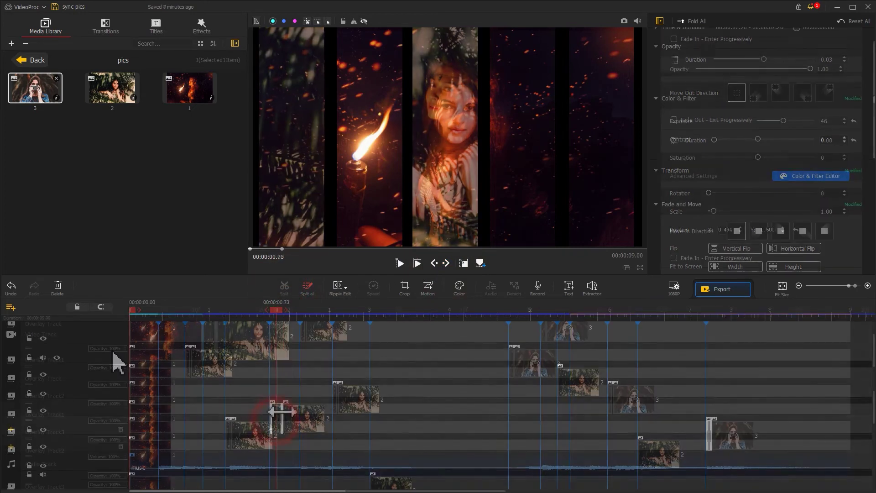
pyautogui.press('space')
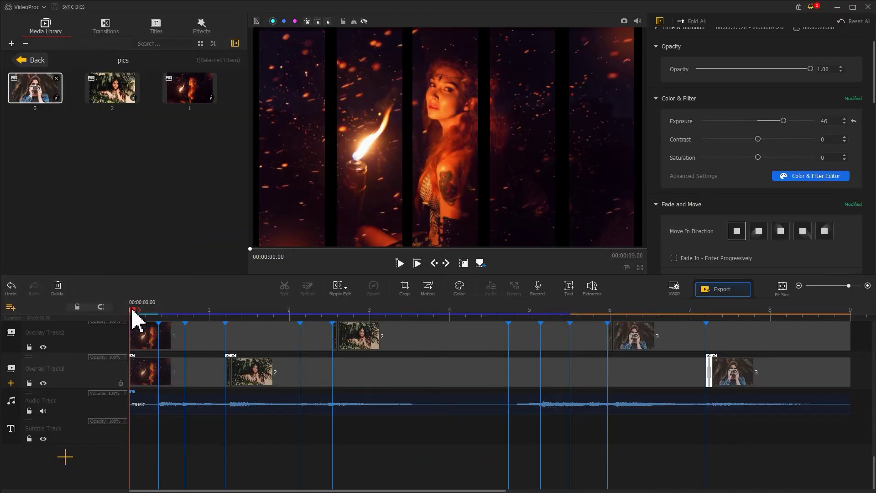
# Step: Add a text title stretched to the full 9 seconds reading 'sync pics'
pyautogui.click(570, 291)
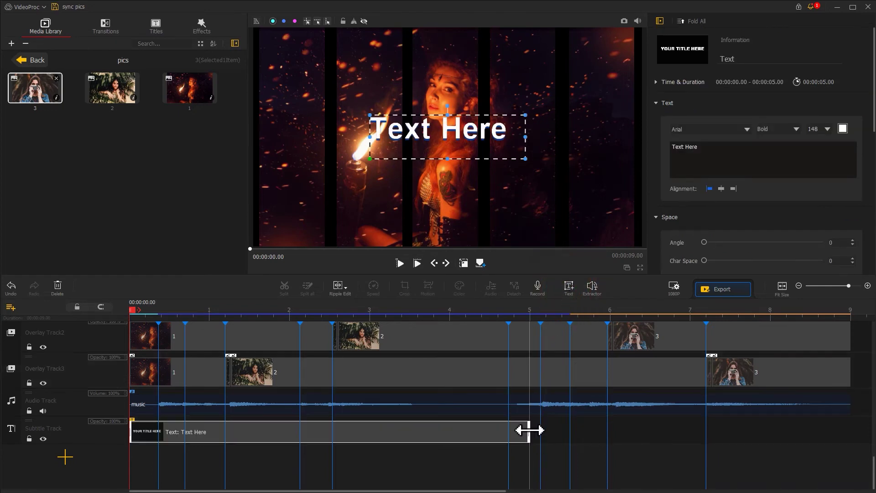
pyautogui.moveTo(529, 429); pyautogui.dragTo(852, 425)
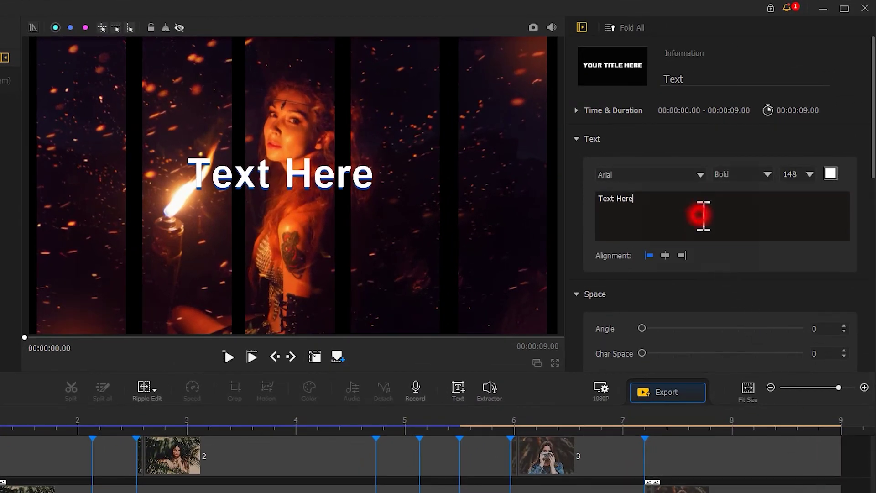
pyautogui.moveTo(700, 211); pyautogui.dragTo(609, 196)
pyautogui.write('sync pics')
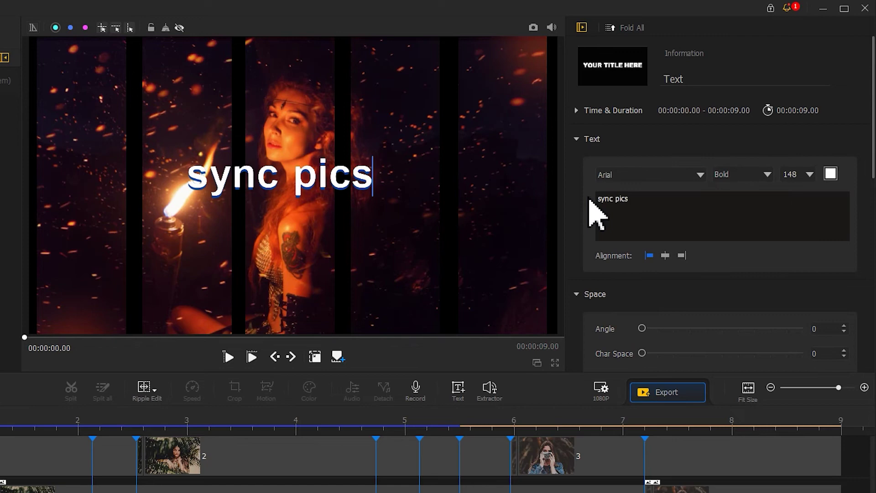
# Step: Set the title font to LEMON MILK in upright Bold
pyautogui.click(611, 176)
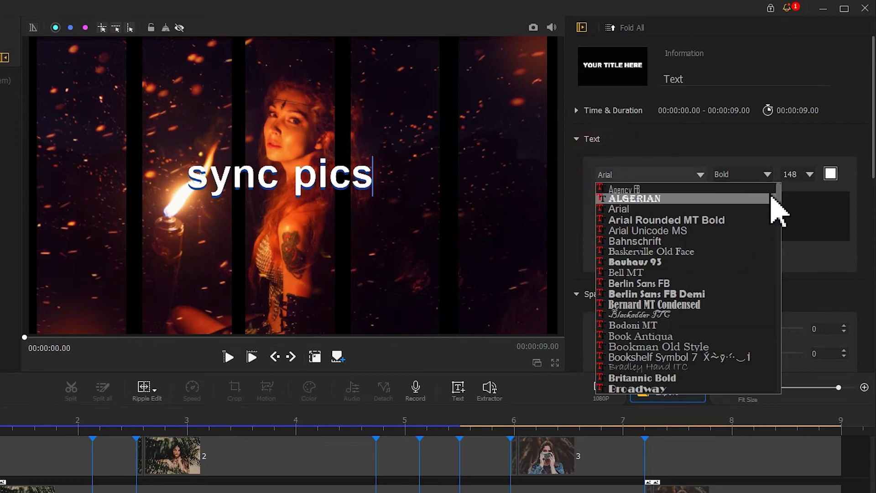
pyautogui.click(780, 193)
pyautogui.moveTo(782, 201); pyautogui.dragTo(769, 288)
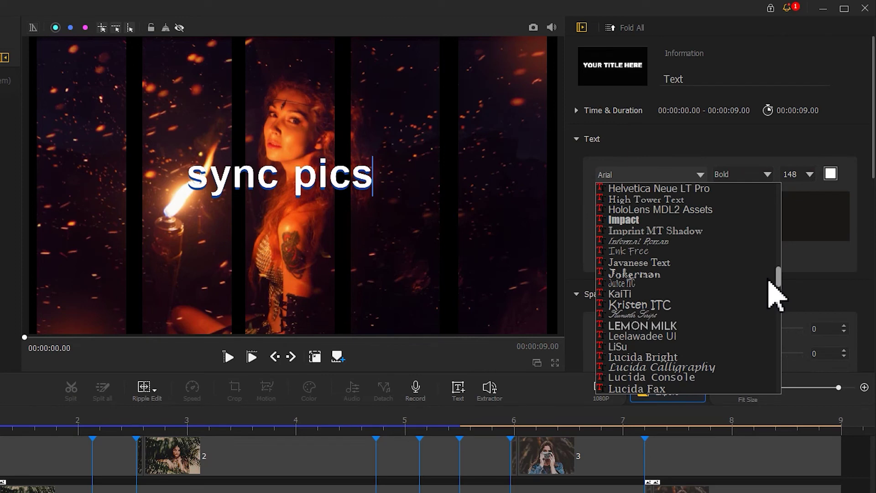
pyautogui.click(715, 323)
pyautogui.click(742, 176)
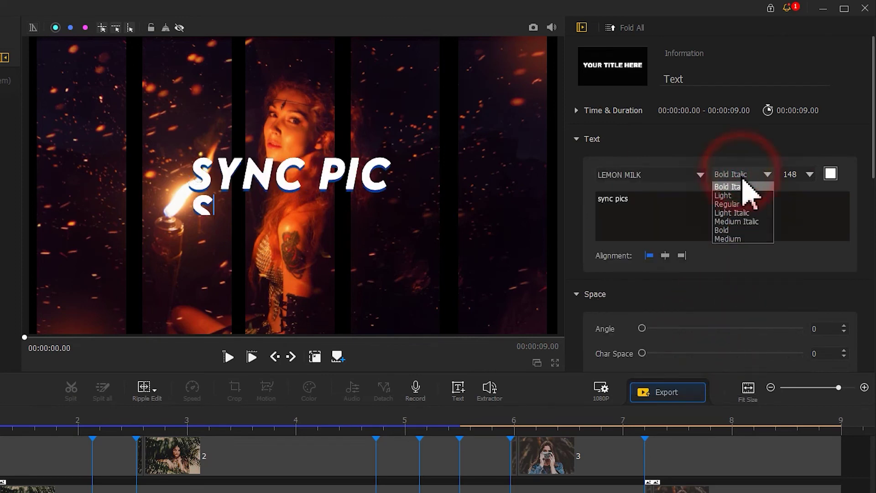
pyautogui.click(744, 231)
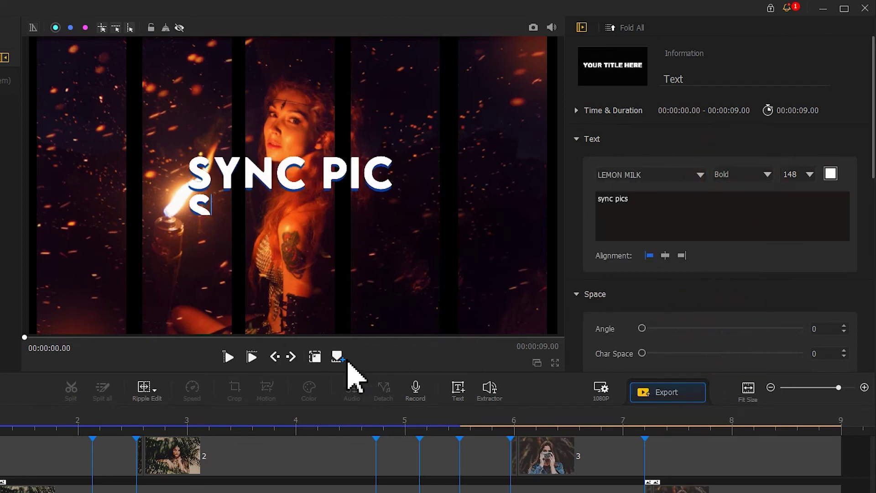
# Step: Widen the title box so SYNC PICS fits one line, set shadow offset 0, and centre it lower
pyautogui.click(320, 359)
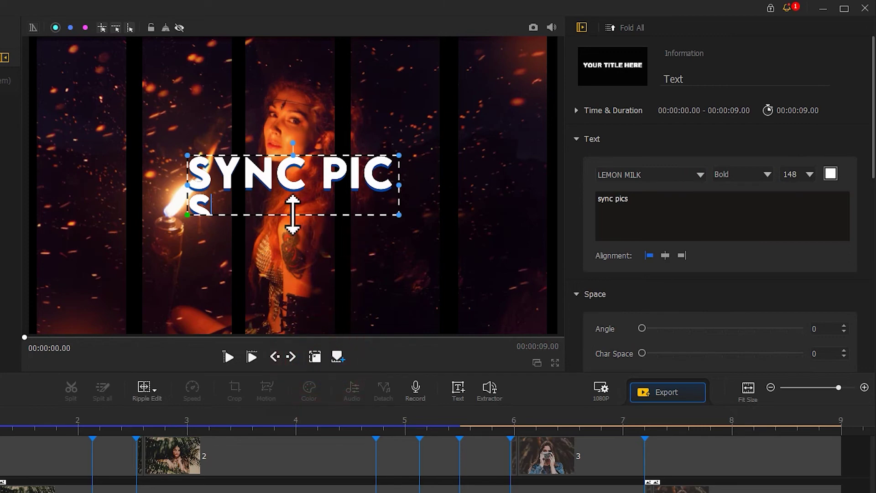
pyautogui.moveTo(398, 190); pyautogui.dragTo(442, 188)
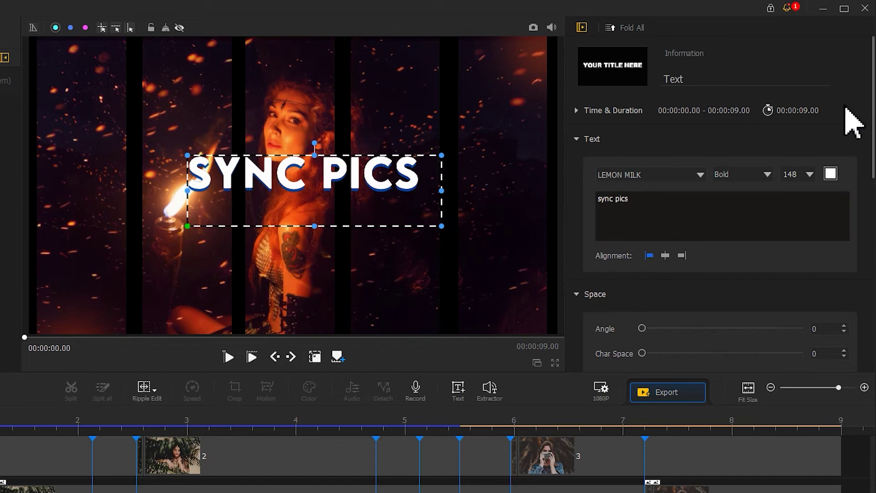
pyautogui.moveTo(873, 147); pyautogui.dragTo(873, 345)
pyautogui.moveTo(667, 224); pyautogui.dragTo(631, 234)
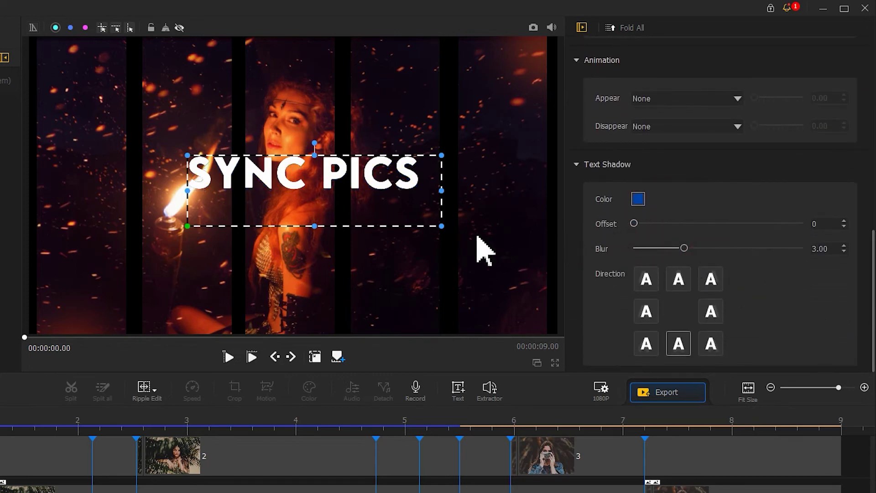
pyautogui.moveTo(299, 176); pyautogui.dragTo(296, 239)
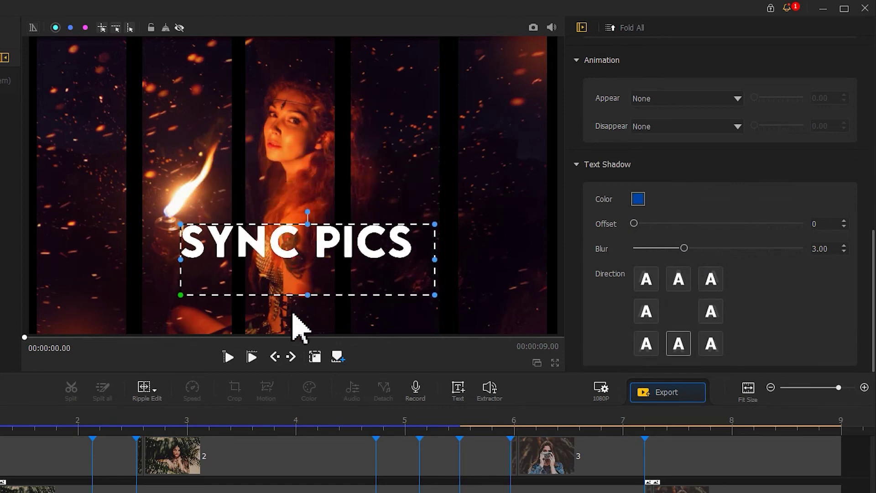
pyautogui.click(315, 361)
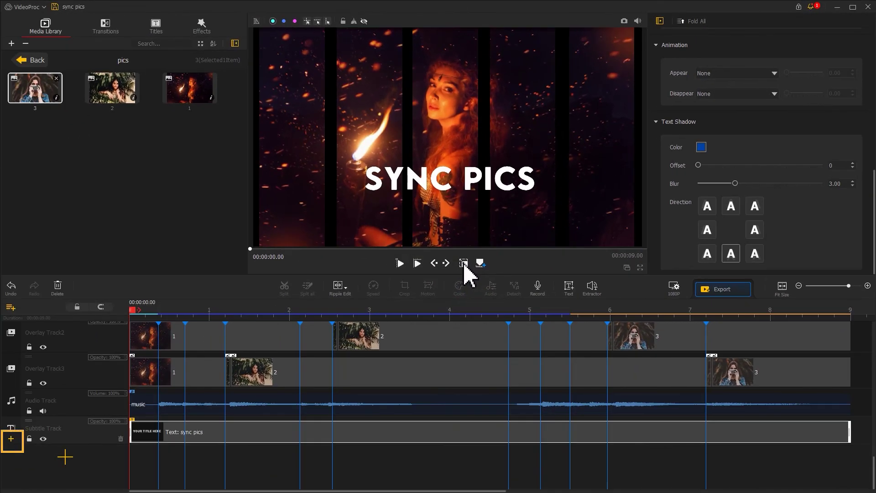
# Step: Create a second subtitle track and paste a copy of the sync pics title there, starting at 0 s
pyautogui.click(11, 439)
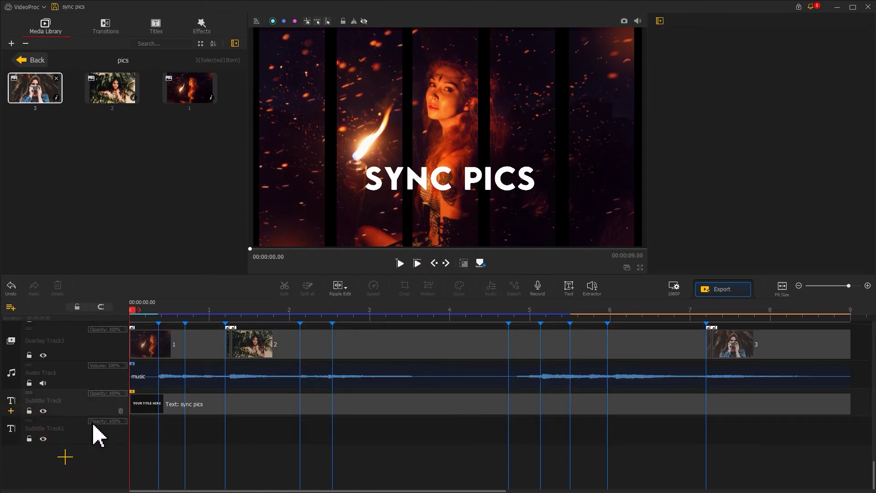
pyautogui.click(200, 407)
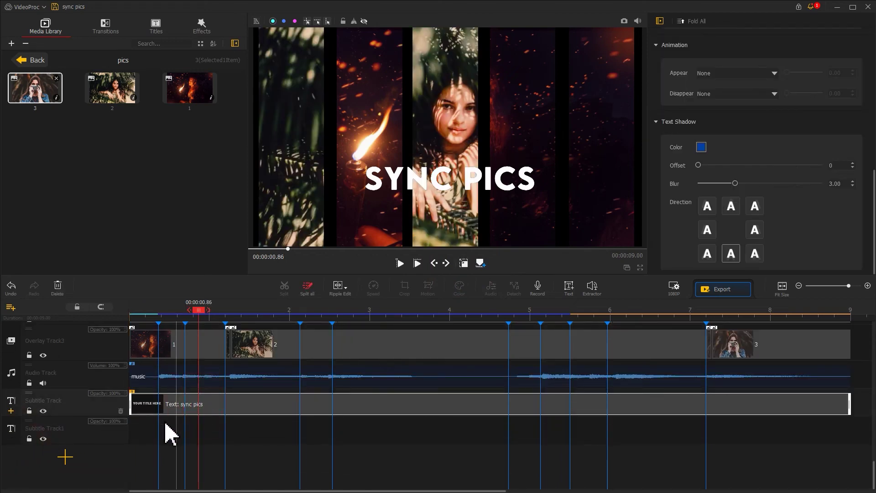
pyautogui.rightClick(158, 426)
pyautogui.click(177, 445)
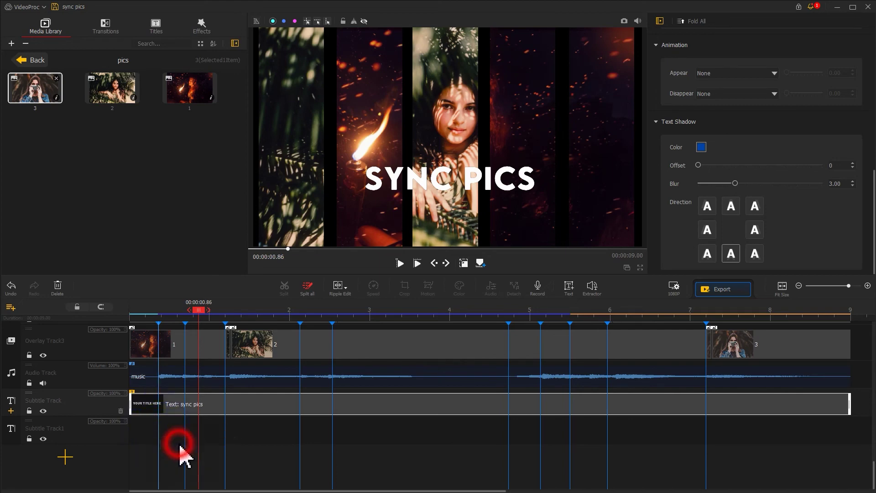
pyautogui.click(199, 431)
pyautogui.moveTo(178, 439); pyautogui.dragTo(150, 440)
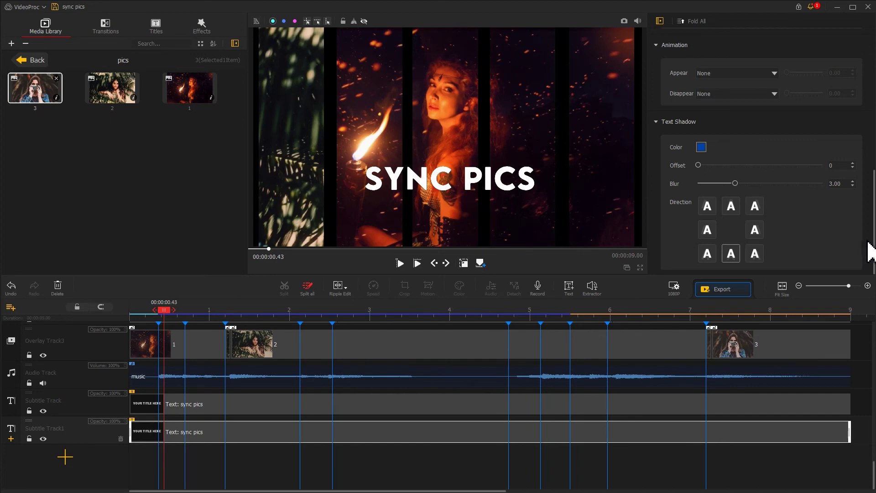
pyautogui.scroll(5, 870, 251)
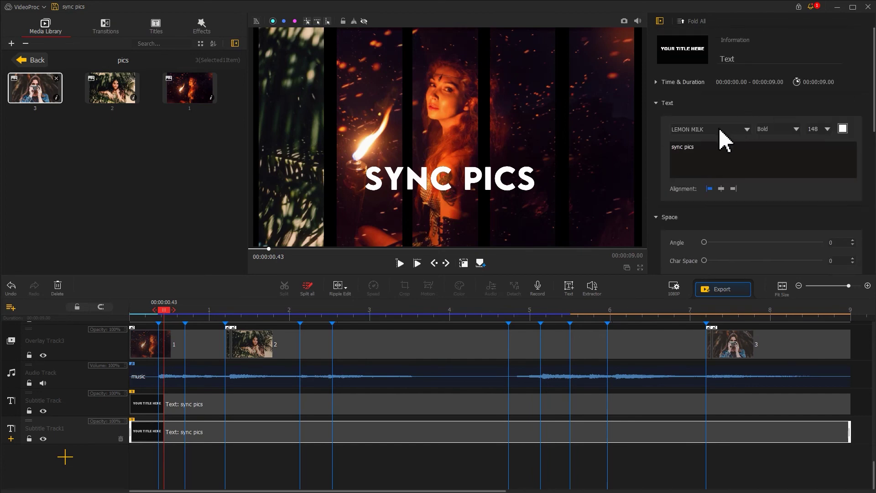
# Step: Change the copied title to 'To the Beat' in Tahoma size 70, placed just below SYNC PICS
pyautogui.moveTo(710, 146); pyautogui.dragTo(666, 147)
pyautogui.write('To the Beat')
pyautogui.click(705, 132)
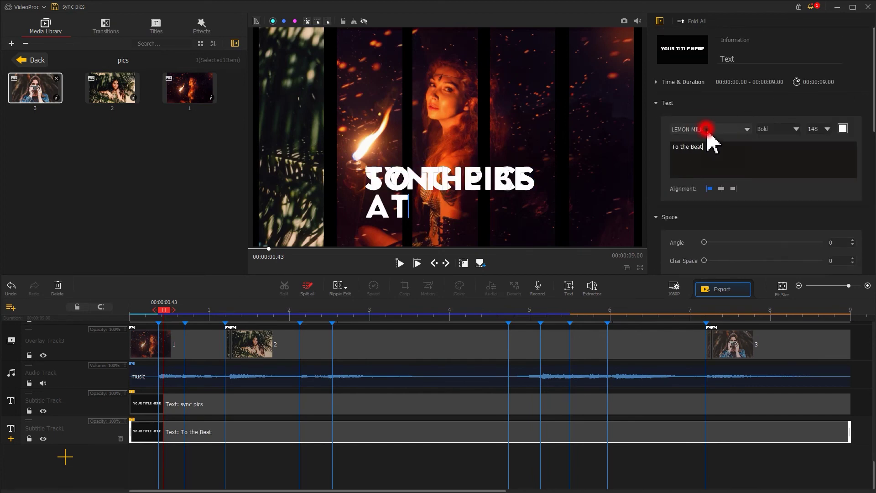
pyautogui.moveTo(802, 220); pyautogui.dragTo(795, 314)
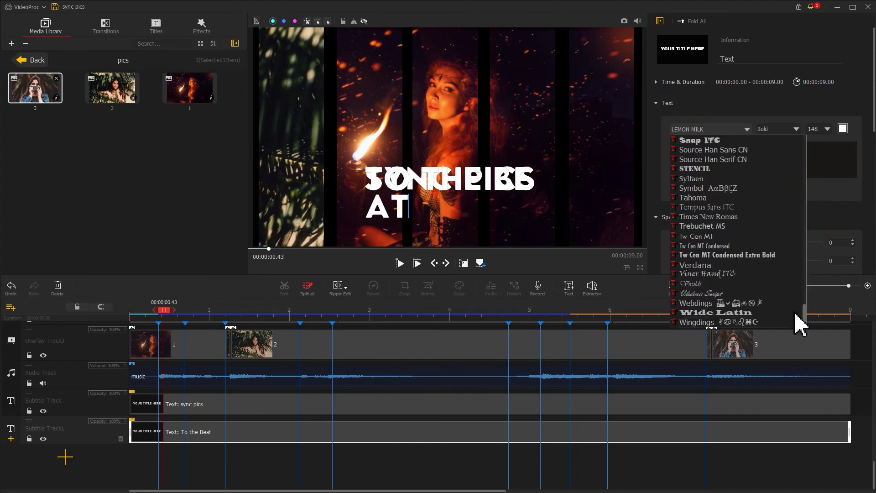
pyautogui.click(723, 198)
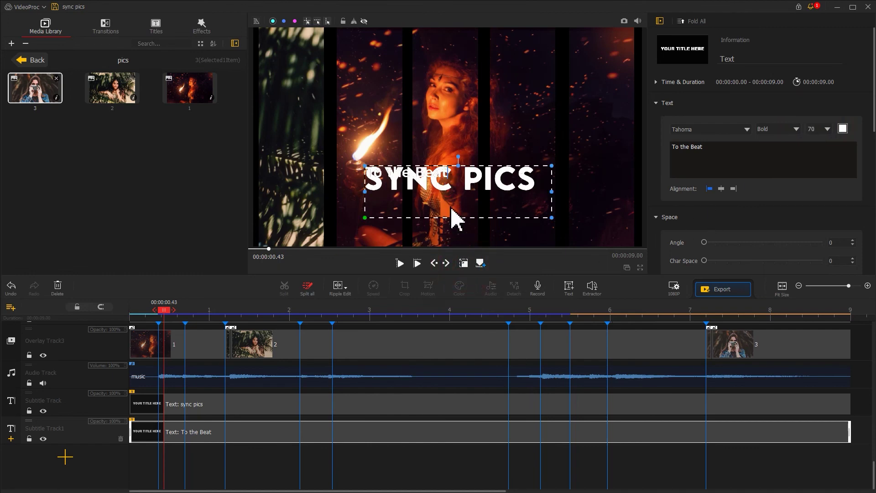
pyautogui.moveTo(478, 240); pyautogui.dragTo(443, 222)
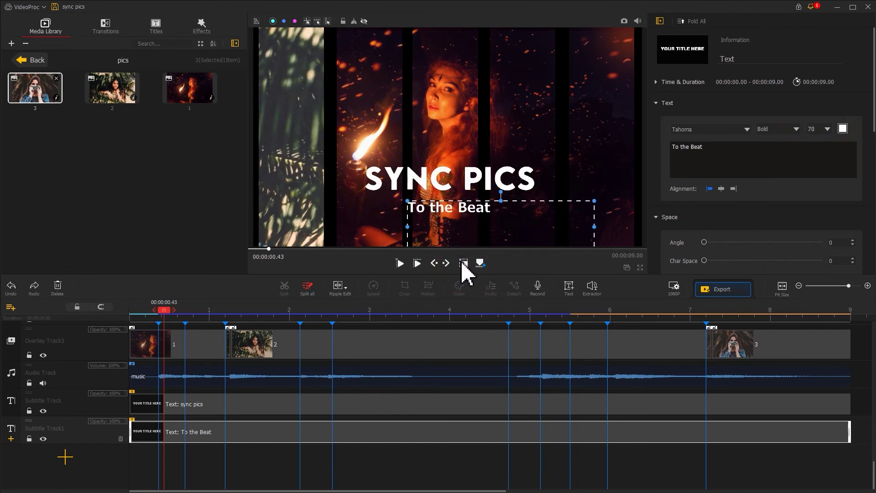